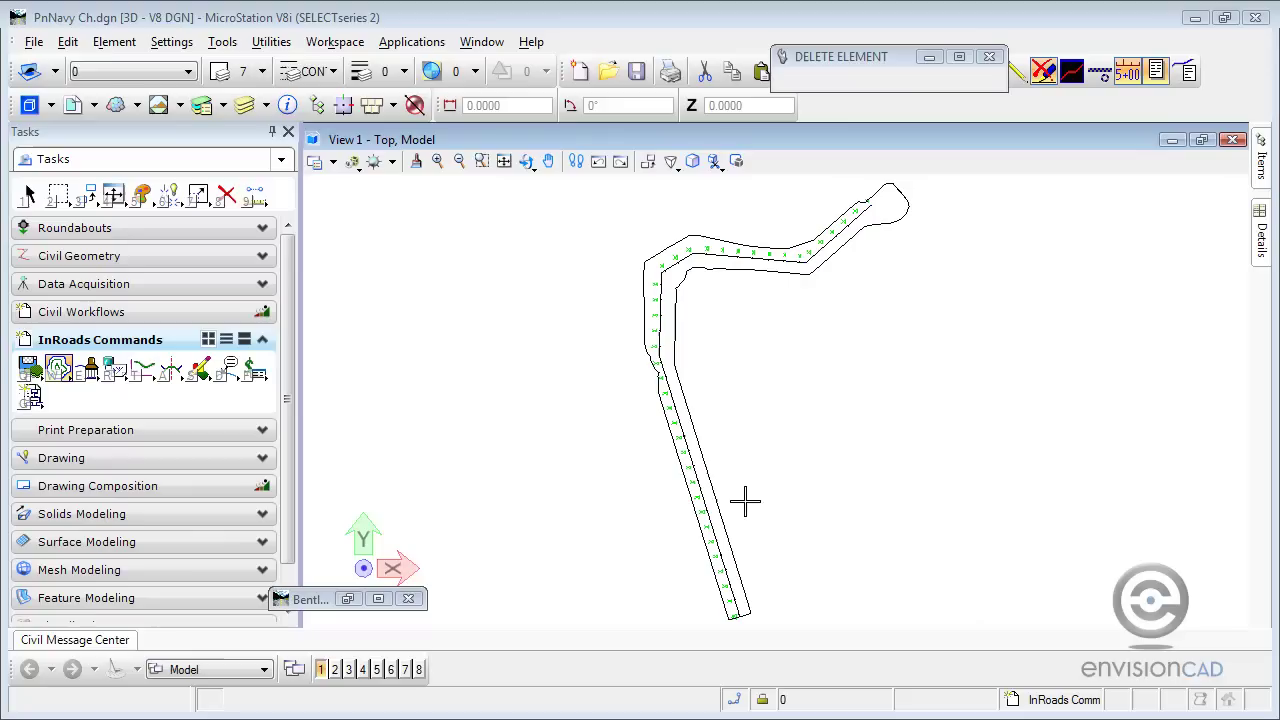
- Zoom View 1 in on the alignment so stations 180+00 through 200+00 are legible
scroll(661, 287, "up", 4)
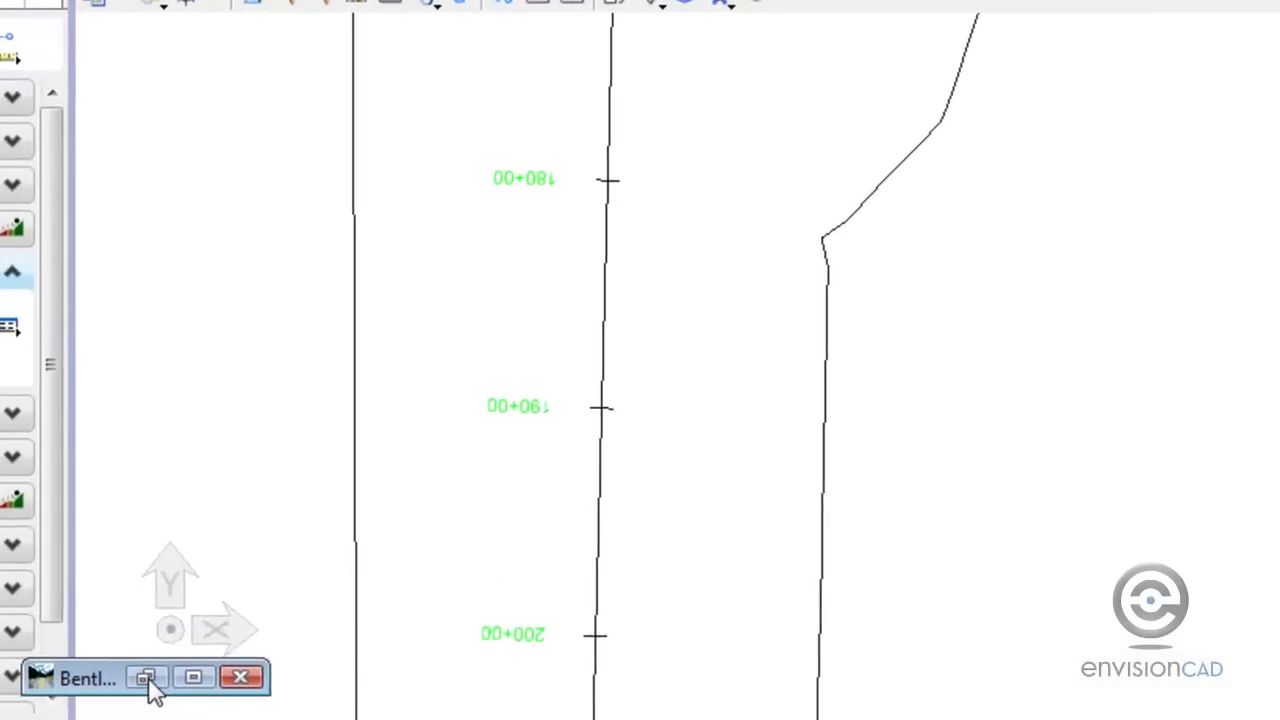
left_click(146, 677)
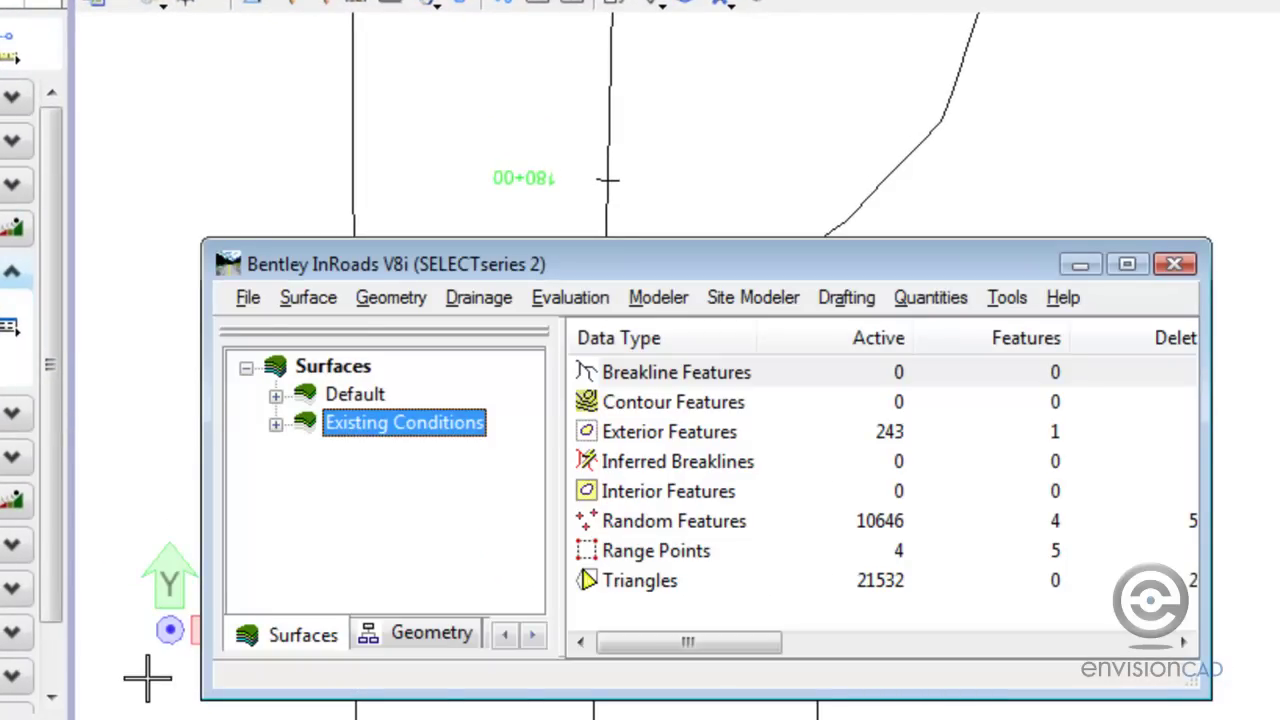
left_click(695, 528)
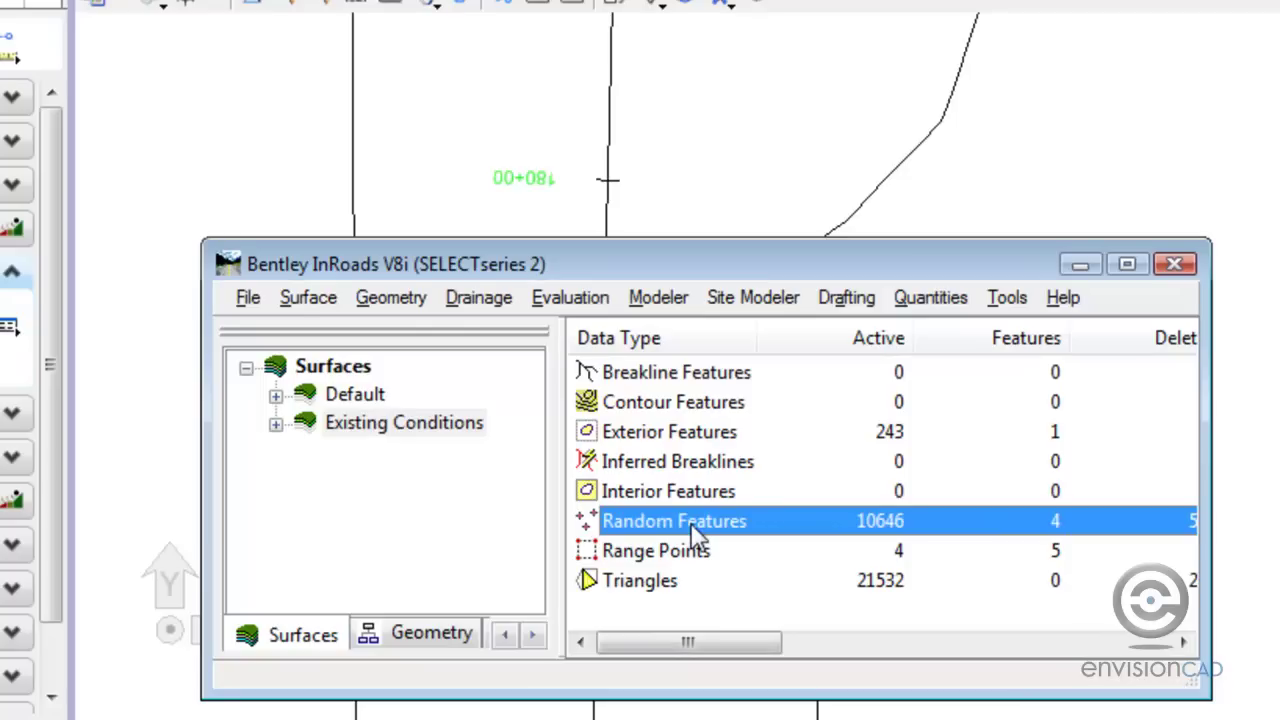
left_click(679, 441)
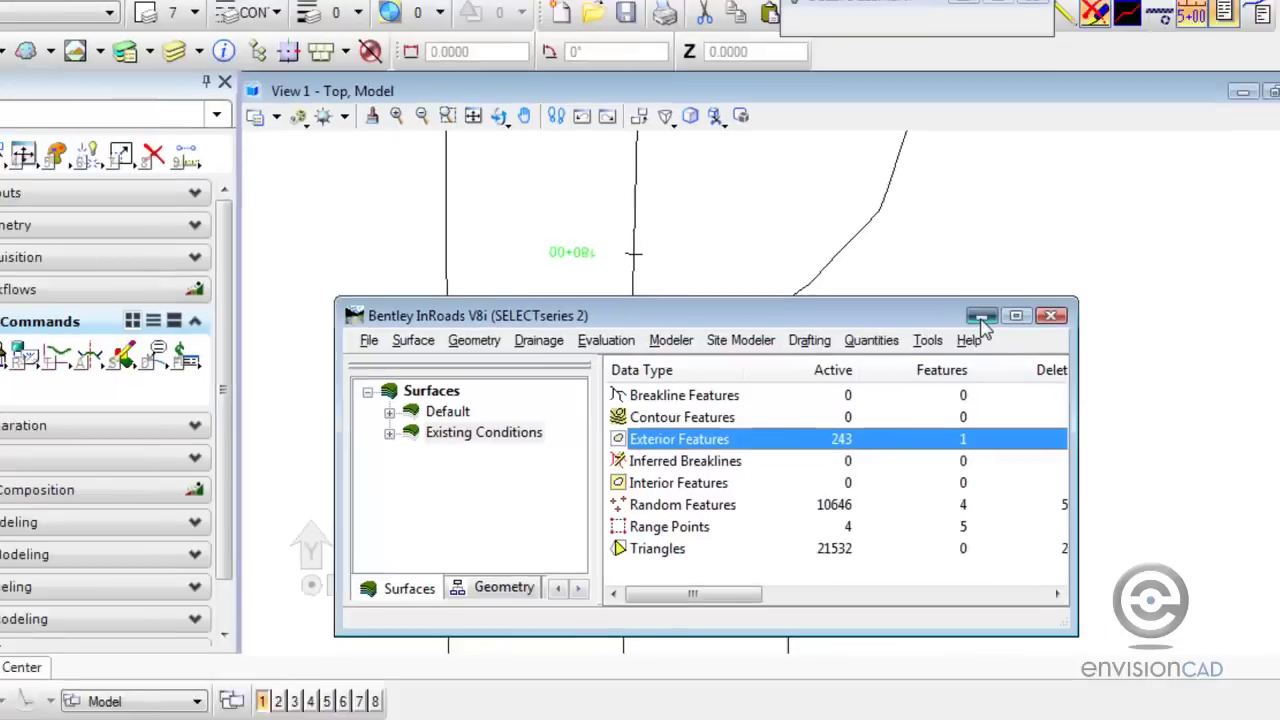
left_click(981, 318)
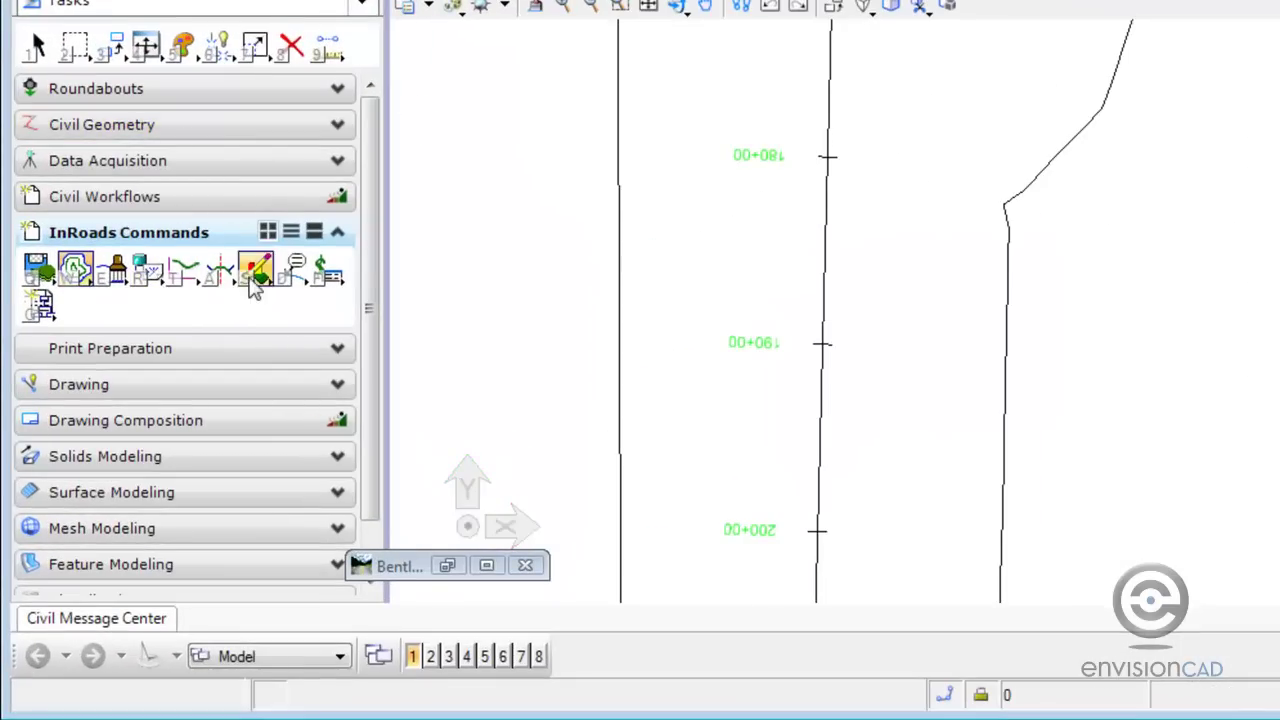
- Fit the whole channel in view and review Existing Conditions properties (10646 random points, 21532 triangles)
left_click_drag(366, 163, 378, 258)
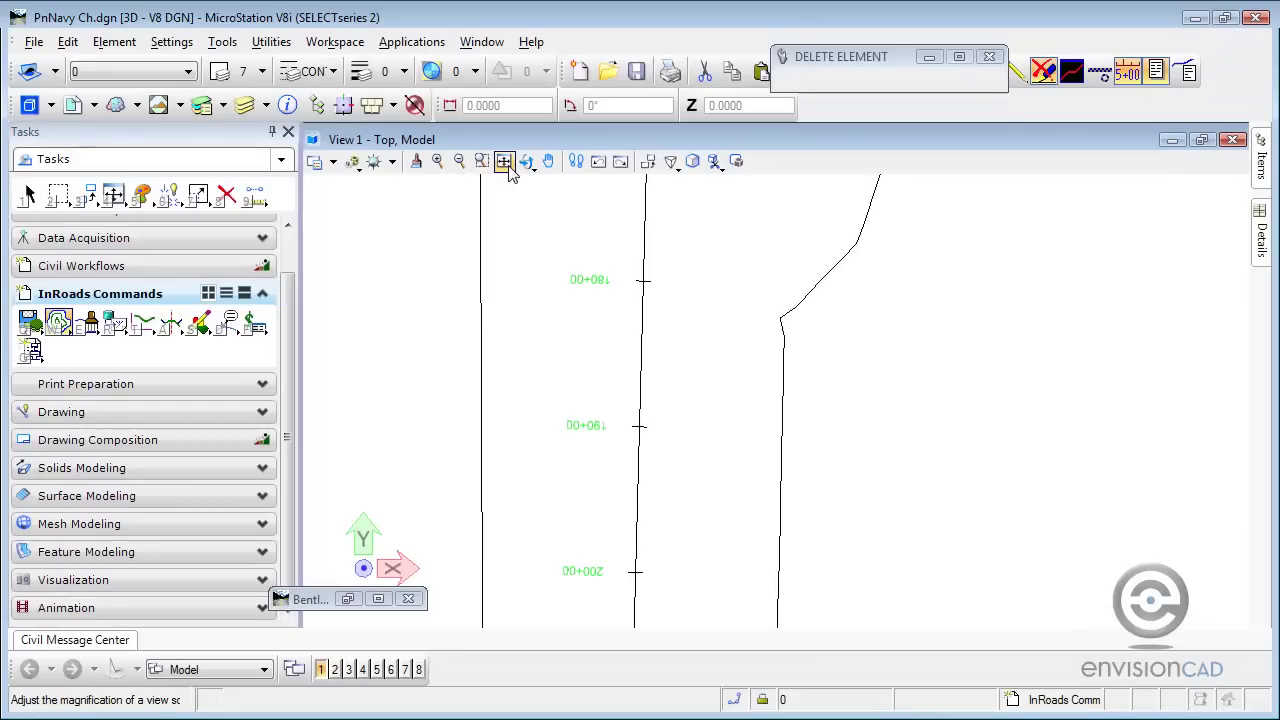
left_click(648, 6)
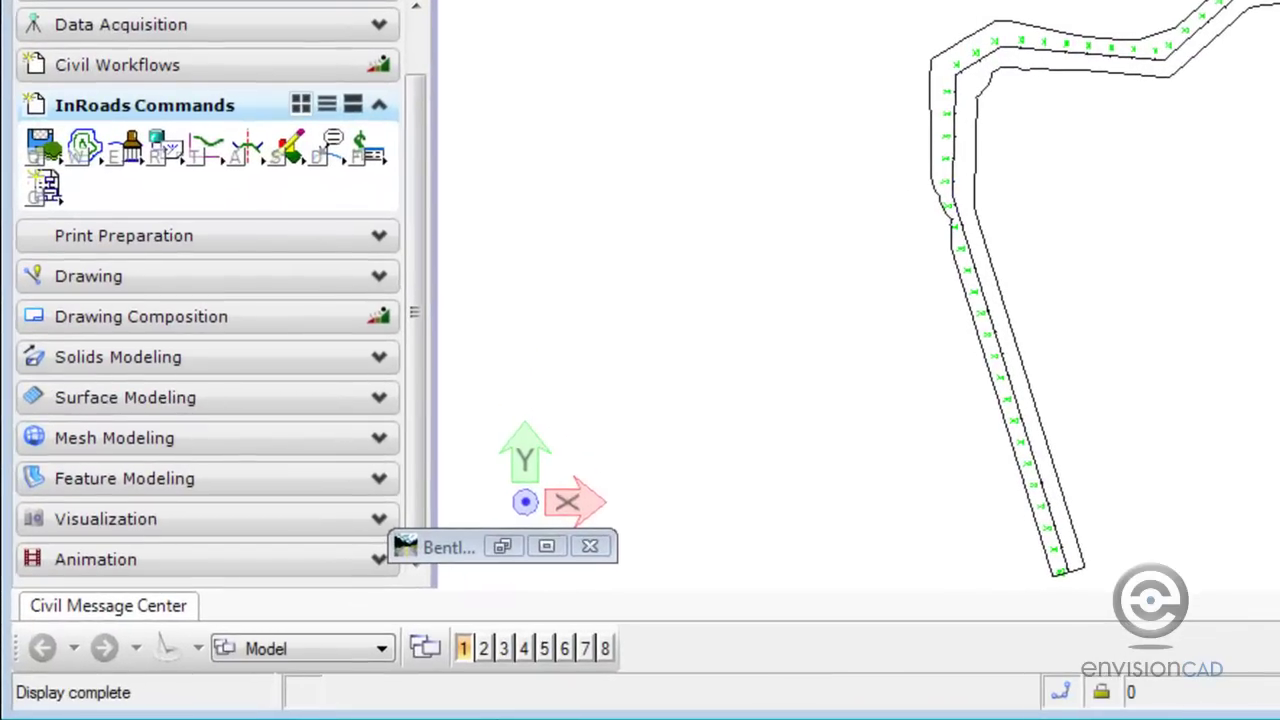
left_click(100, 162)
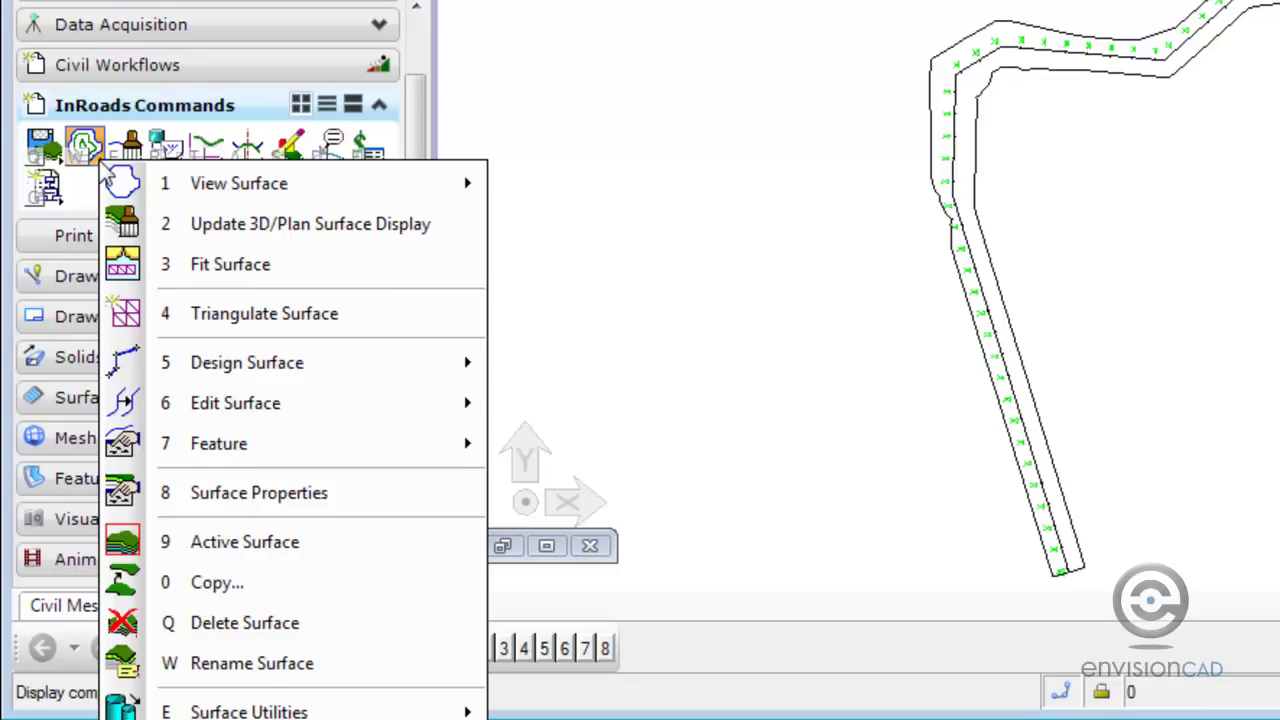
left_click(286, 494)
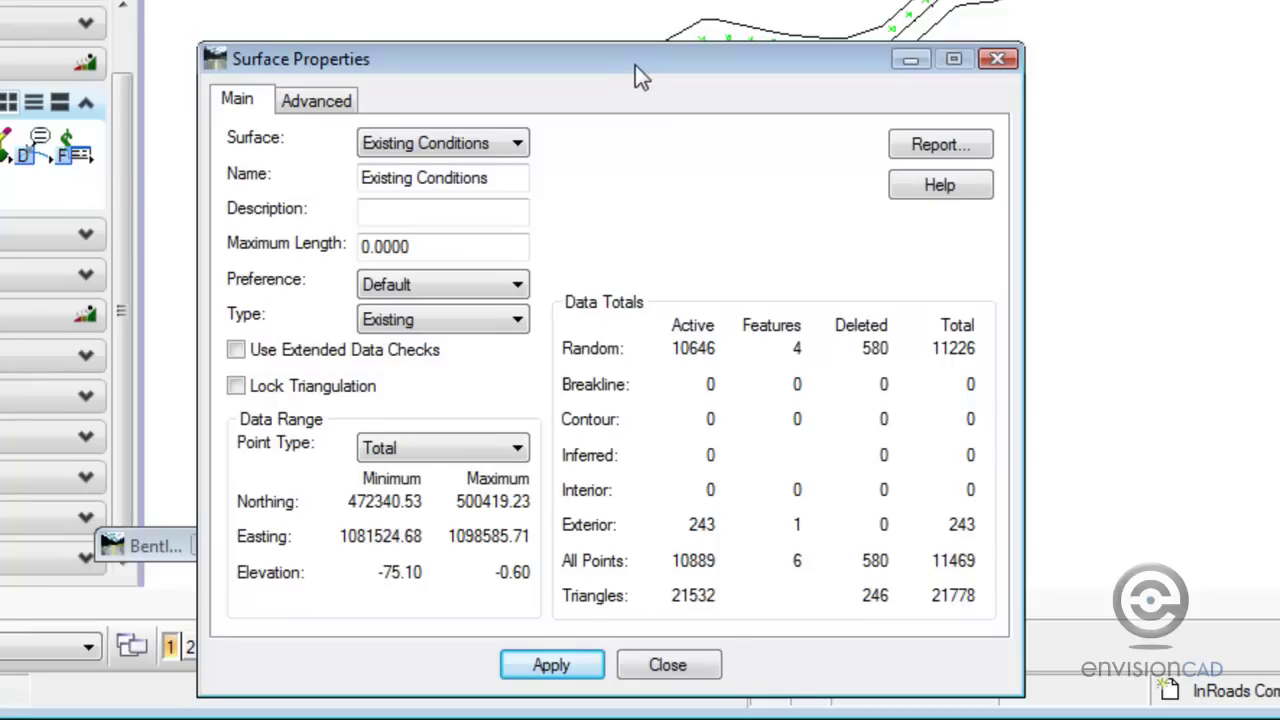
left_click_drag(640, 78, 657, 0)
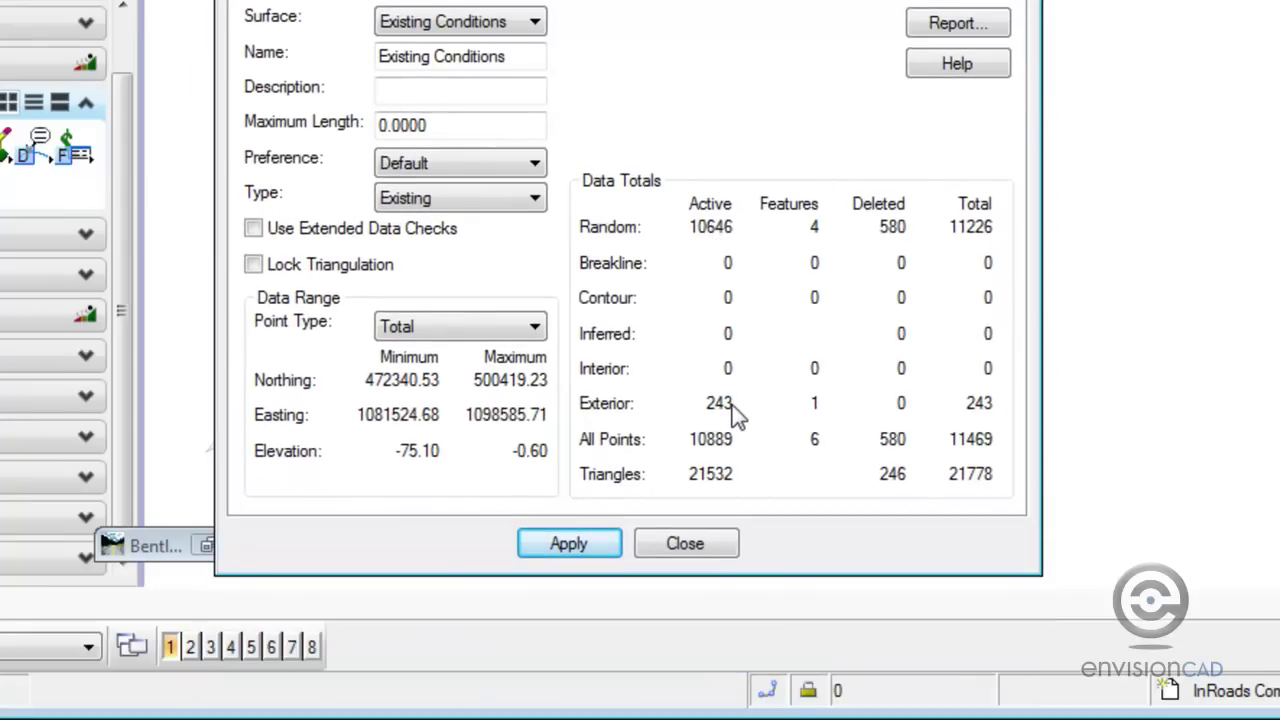
left_click(697, 551)
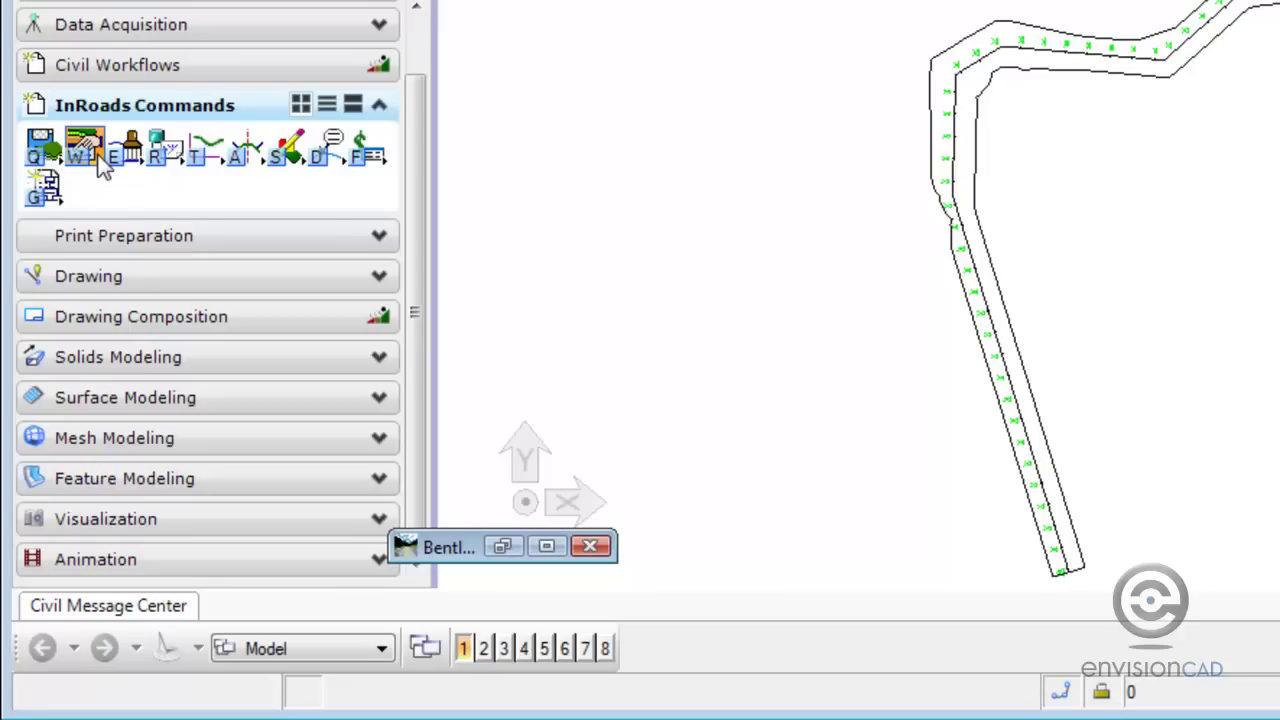
- Open Feature Properties for Existing Conditions and select the Spot2 random feature
left_click(100, 160)
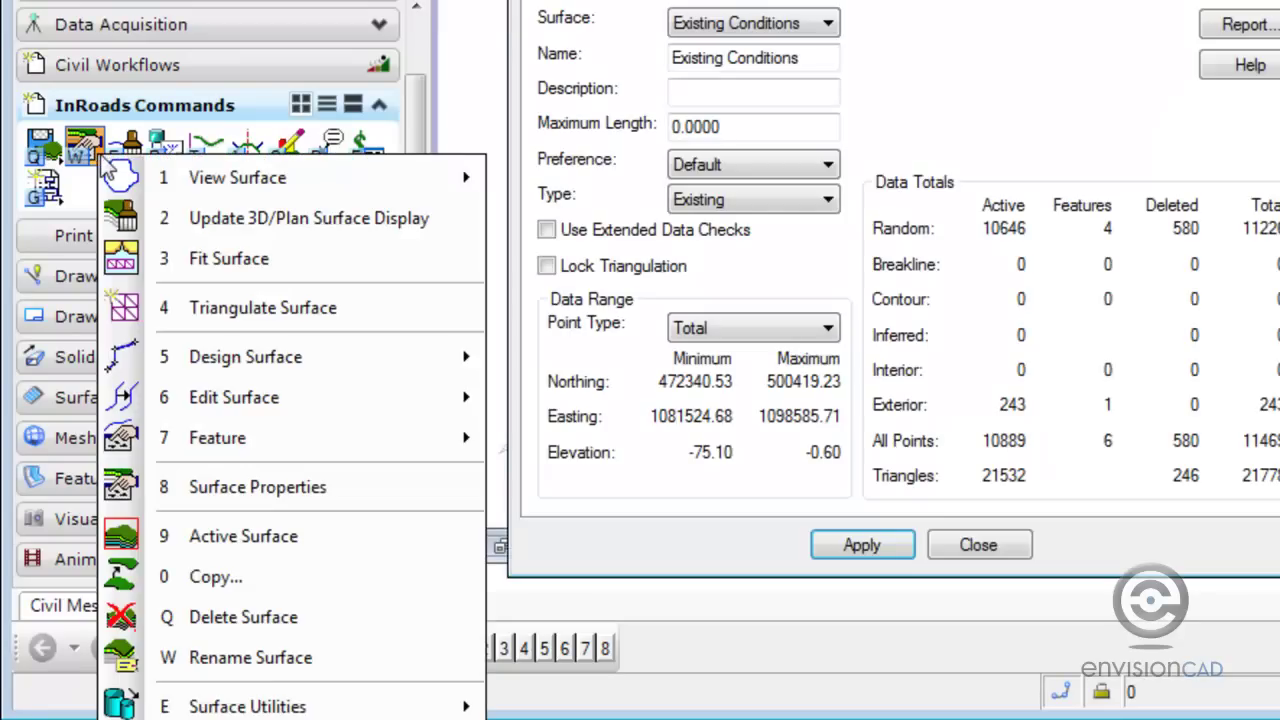
mouse_move(249, 437)
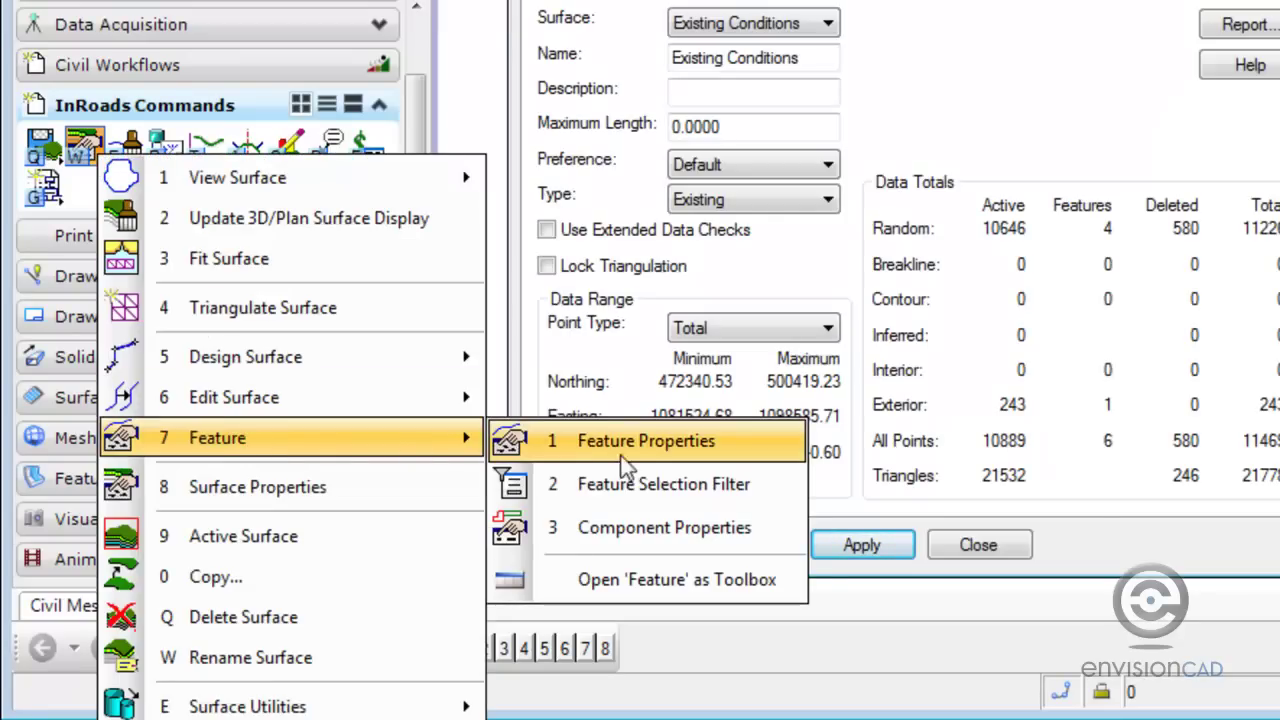
left_click(627, 447)
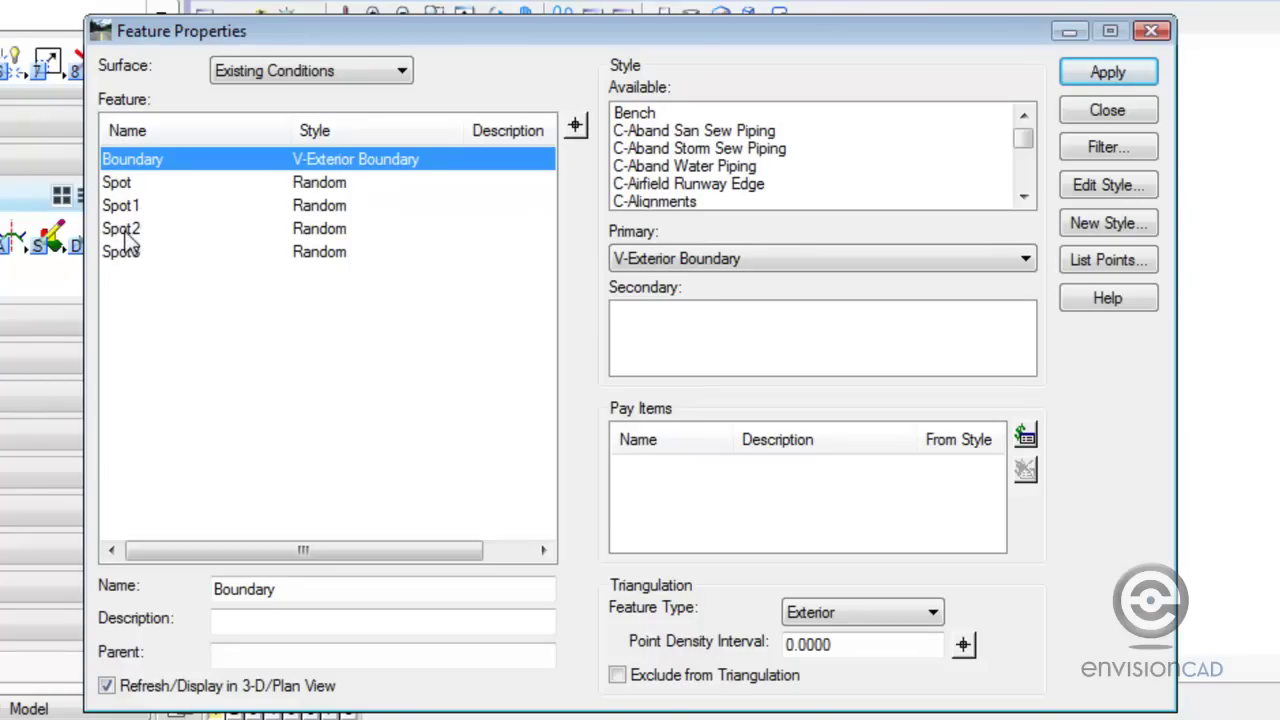
left_click(125, 233)
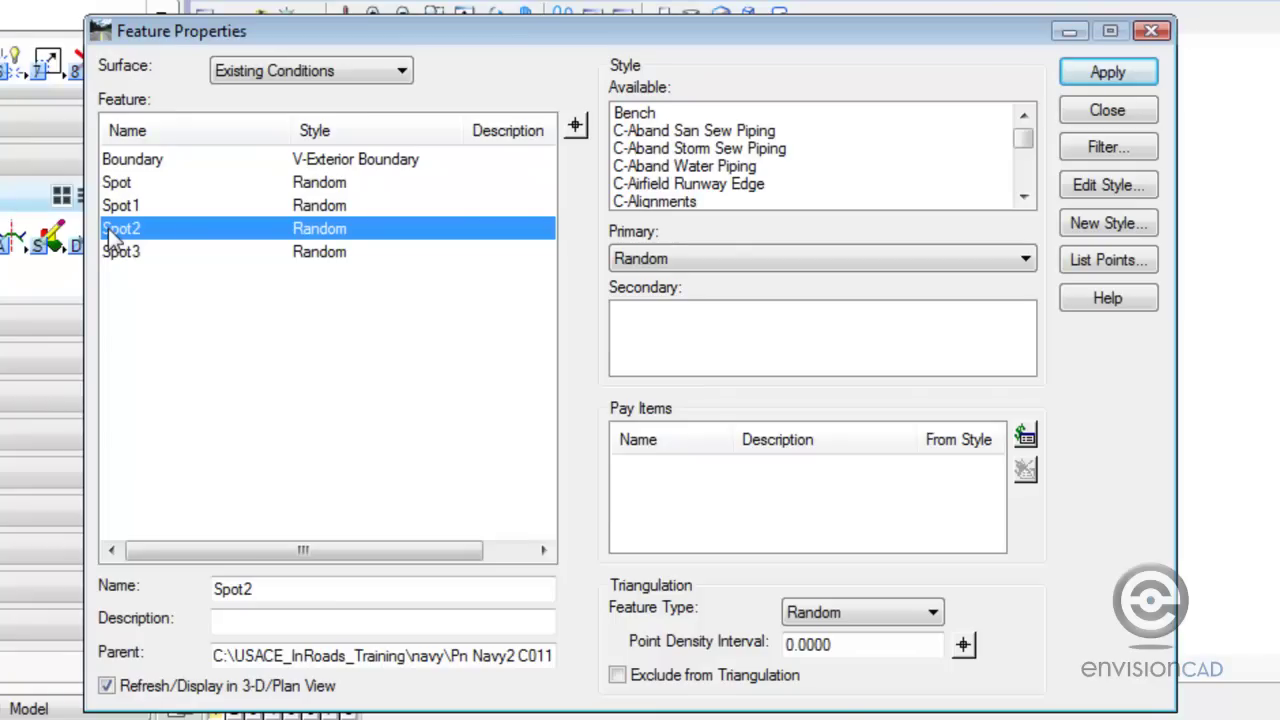
- List Spot2's points, inspect rows 757–761, then close the listing and Feature Properties
left_click(1083, 259)
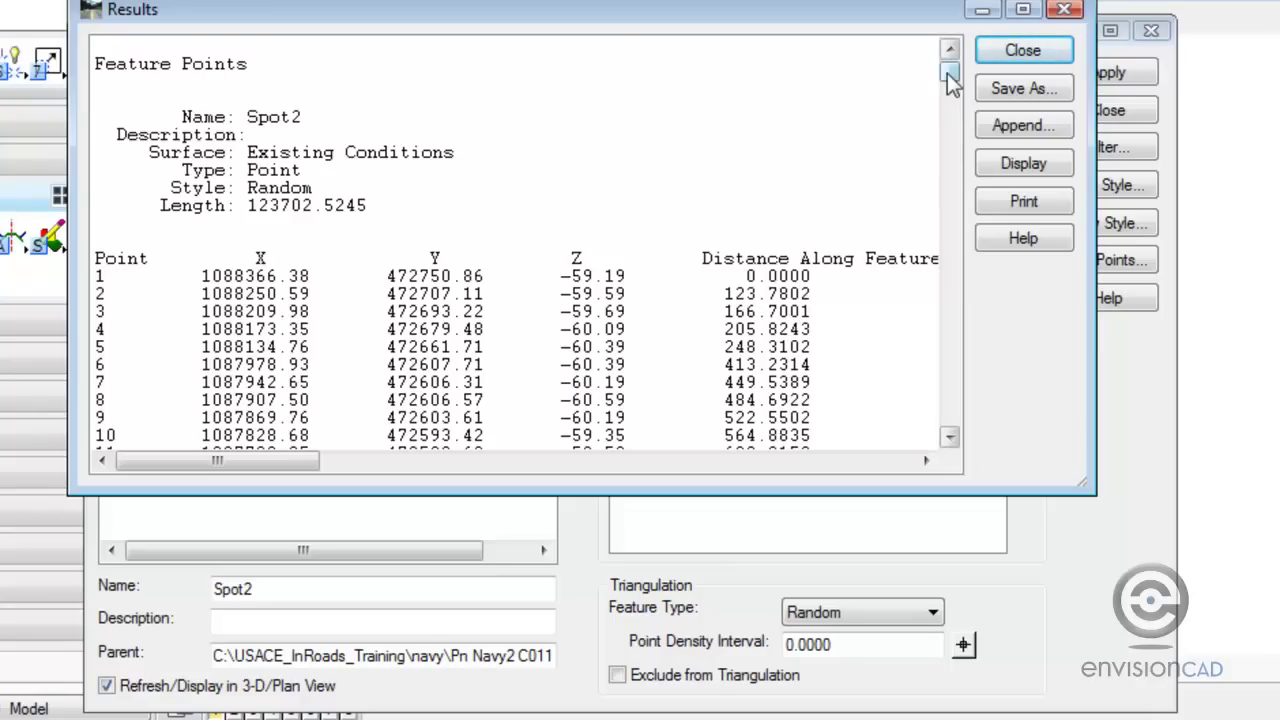
left_click_drag(950, 72, 952, 148)
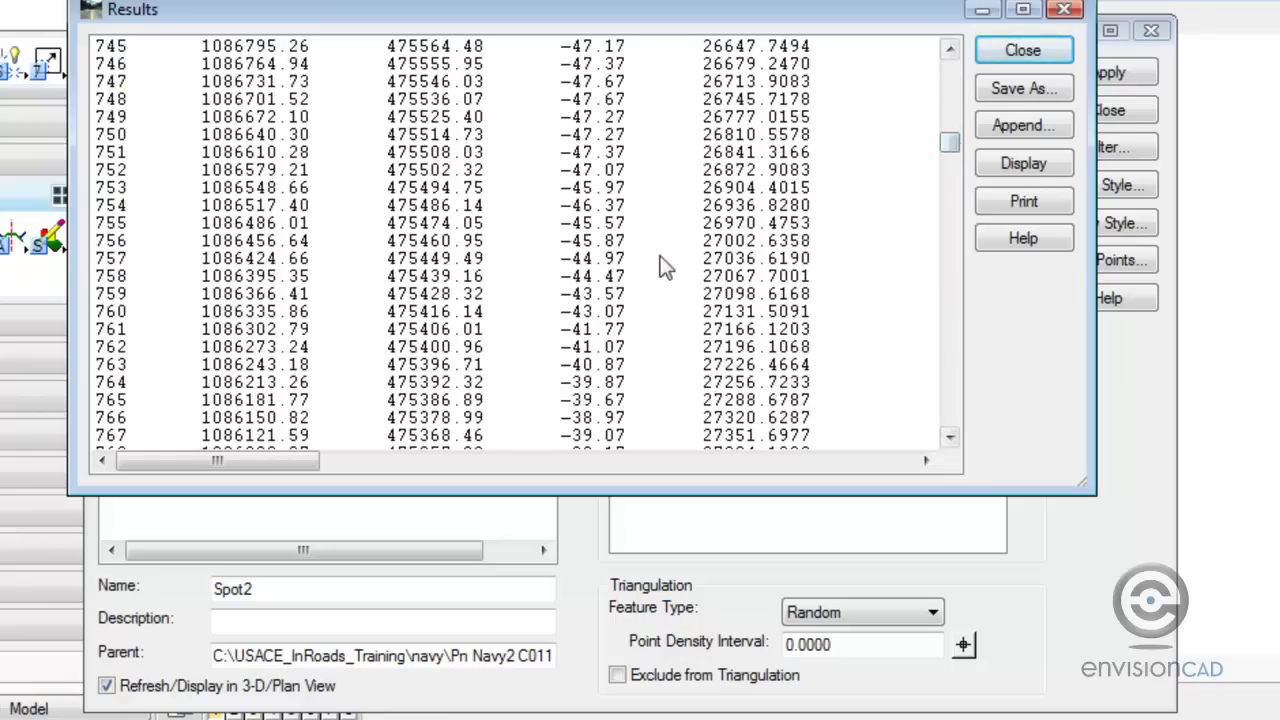
left_click(606, 258)
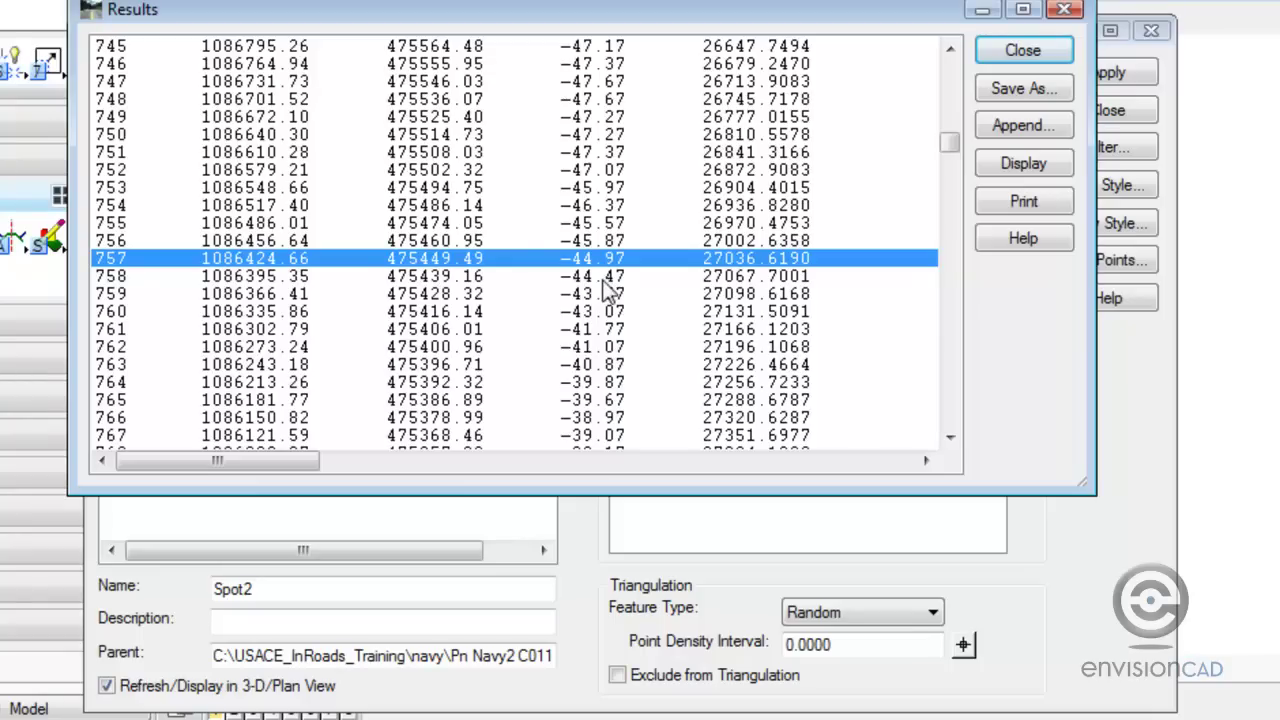
left_click(619, 279)
left_click(620, 294)
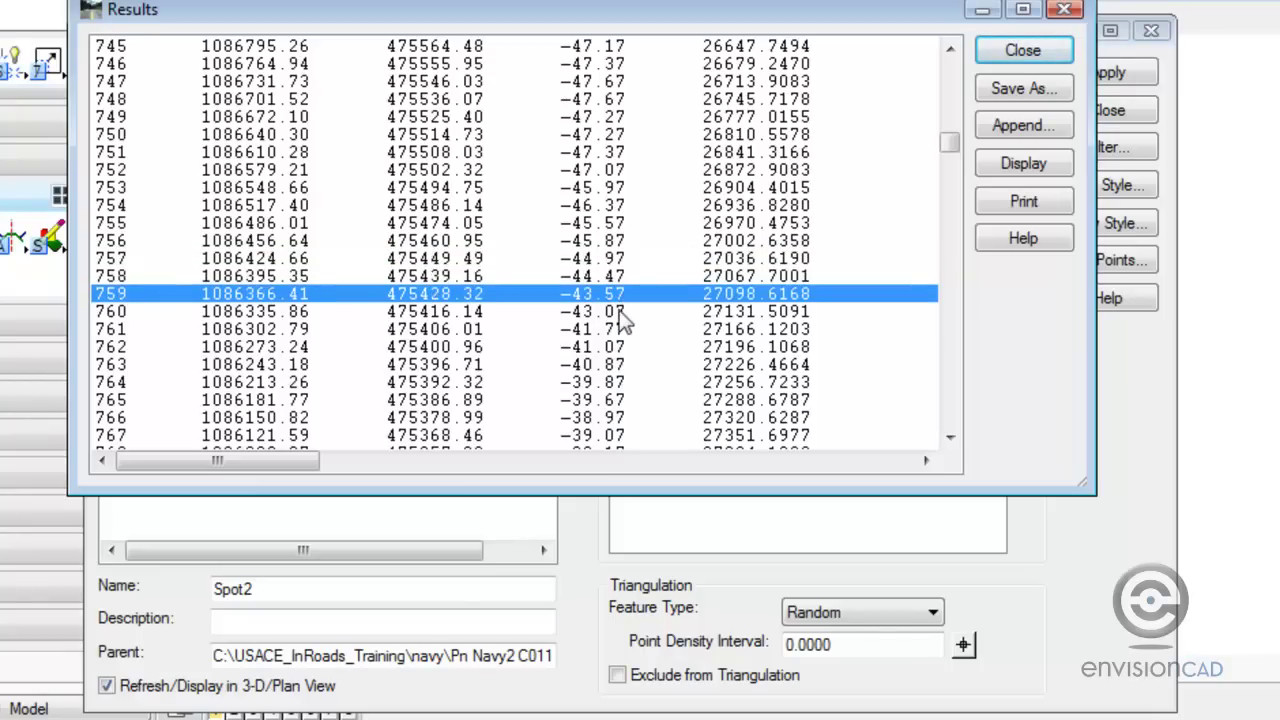
left_click(620, 312)
left_click(650, 331)
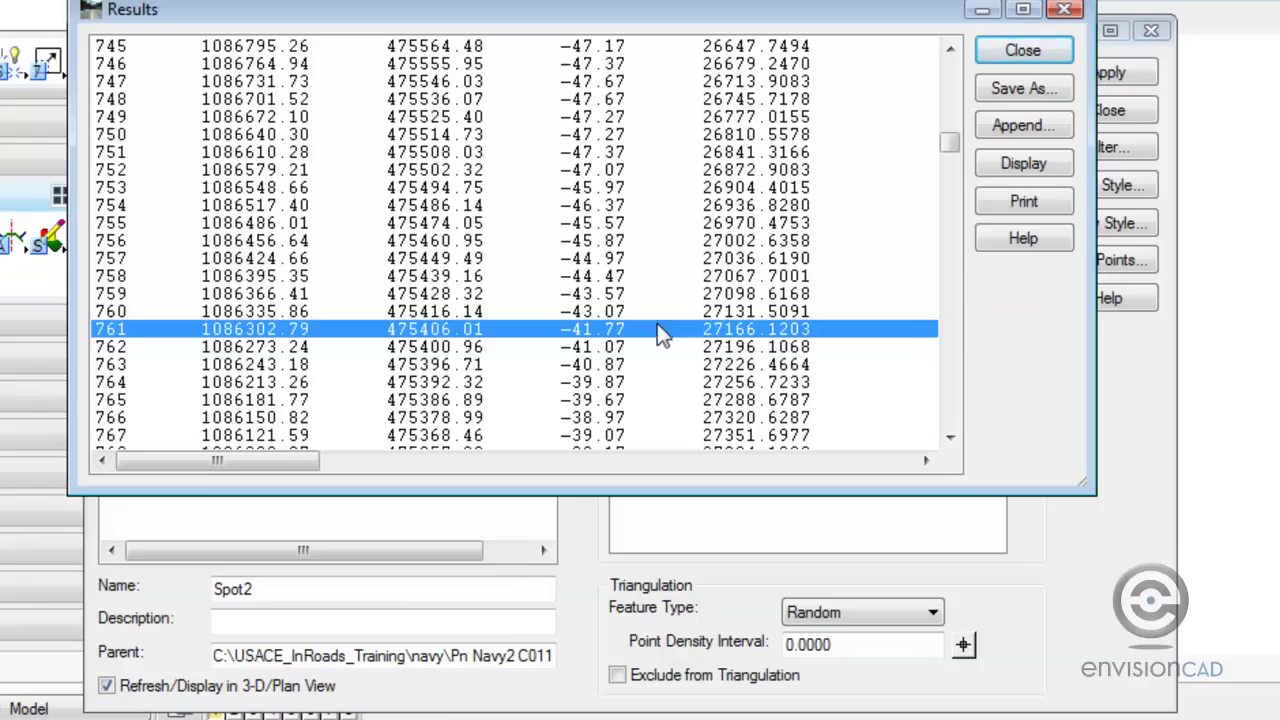
left_click(1020, 52)
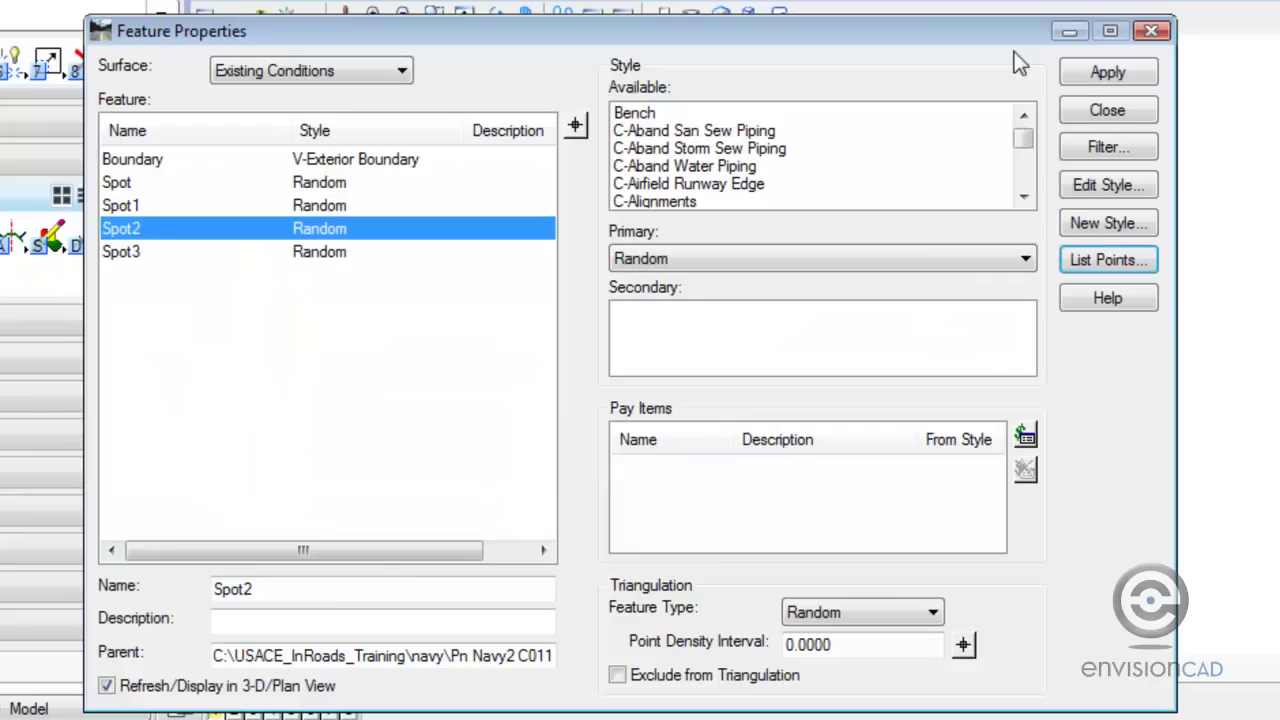
left_click(1106, 109)
- Close Surface Properties and zoom into the upper bend of the channel
left_click(702, 611)
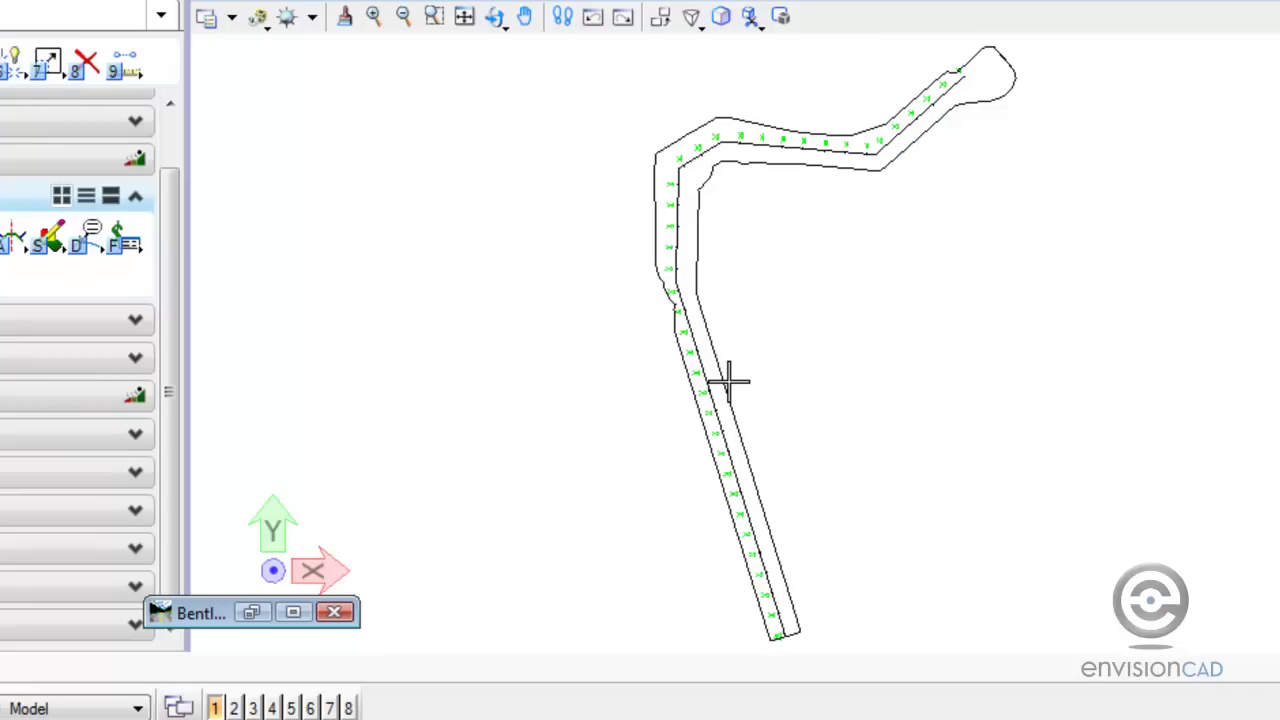
left_click(435, 25)
left_click(617, 300)
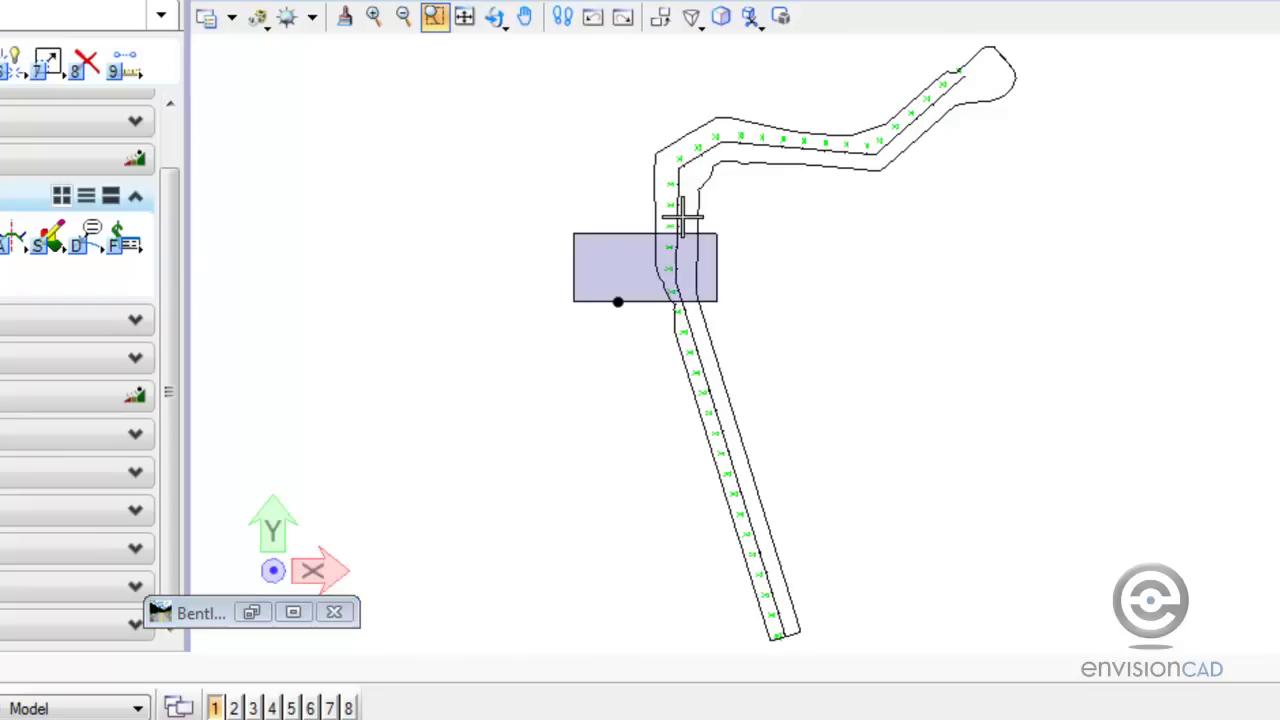
left_click(796, 95)
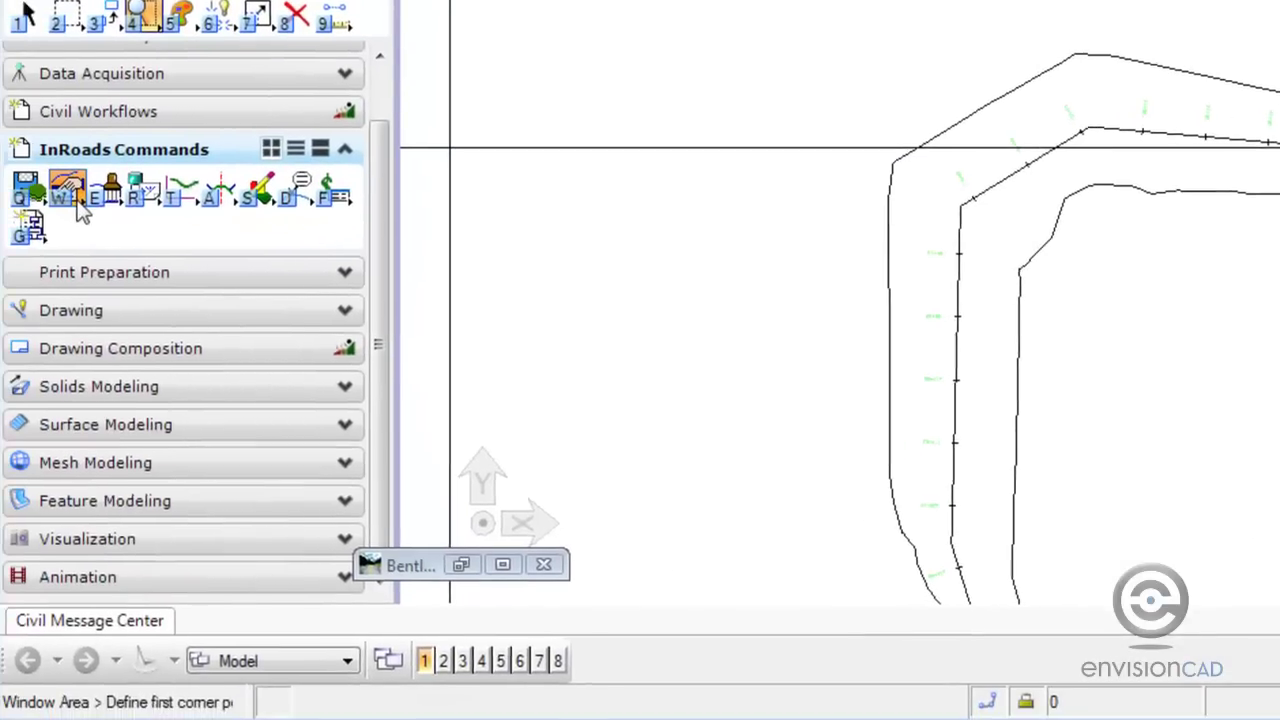
- Display the Existing Conditions triangles in the view with View Surface > Triangles
left_click(80, 205)
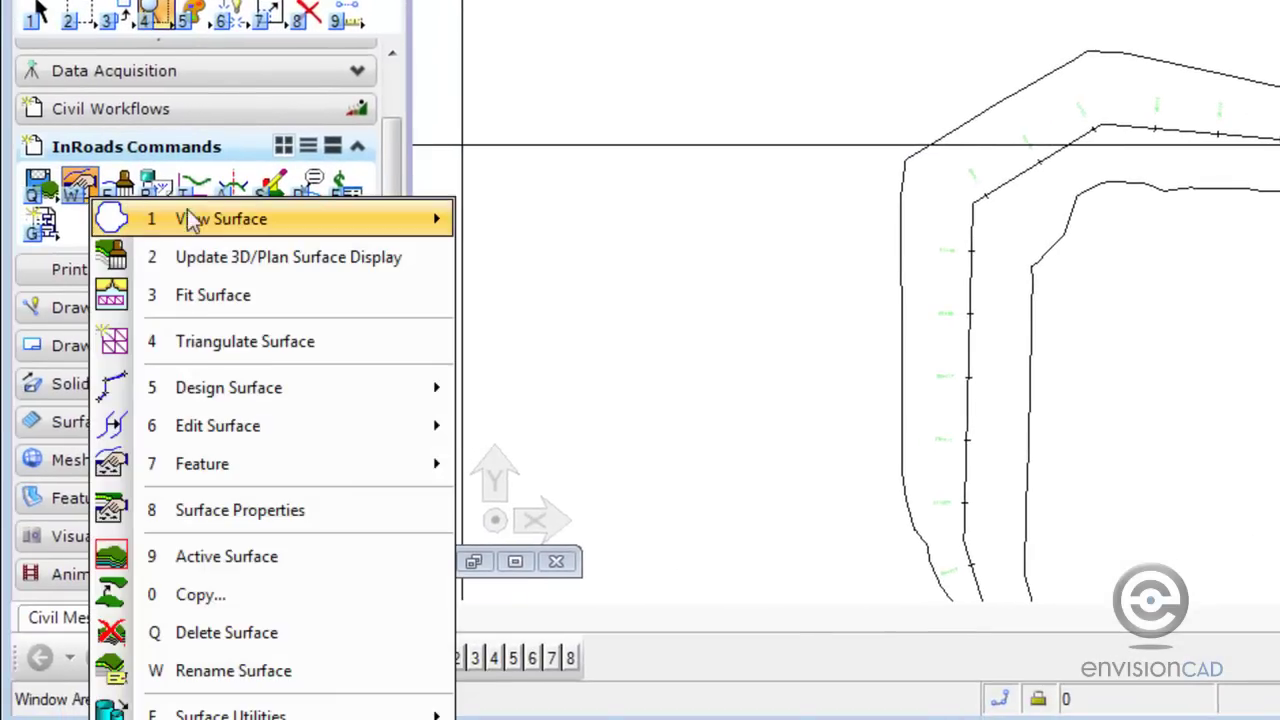
mouse_move(104, 216)
left_click(531, 226)
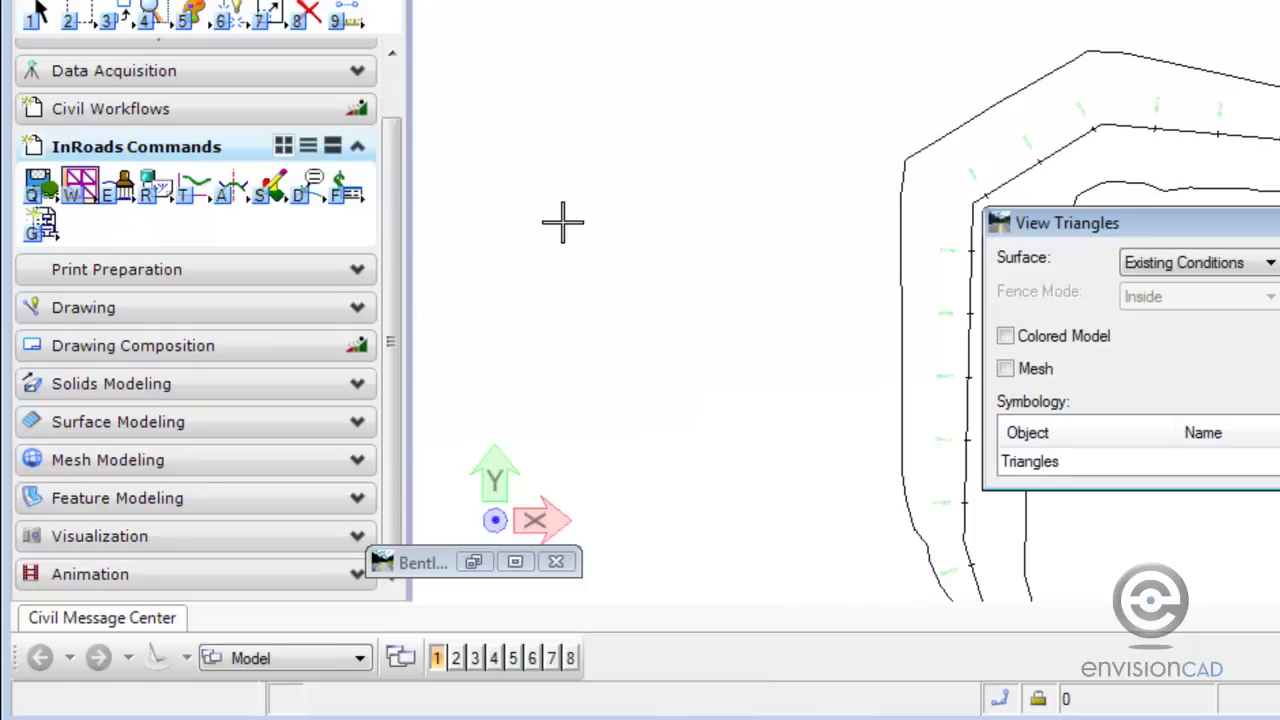
left_click(1030, 257)
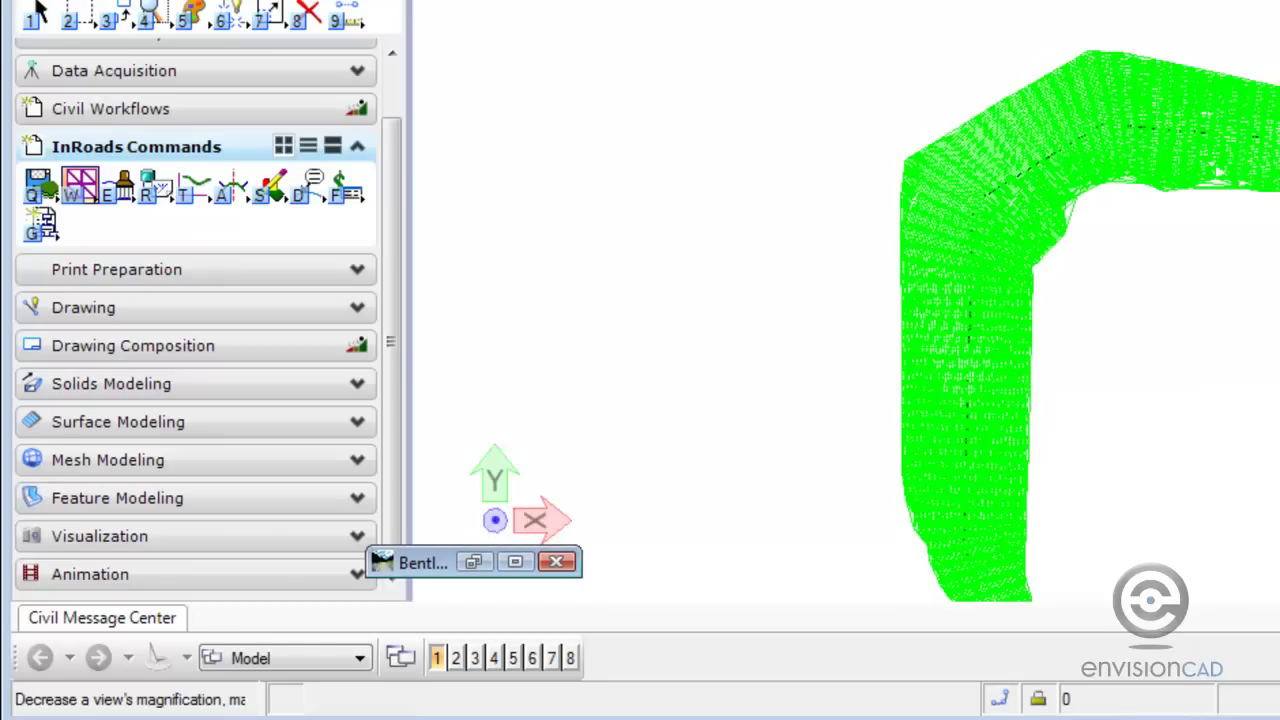
- Zoom closer into the green triangle mesh and delete it
left_click(150, 14)
left_click(877, 329)
left_click(1197, 180)
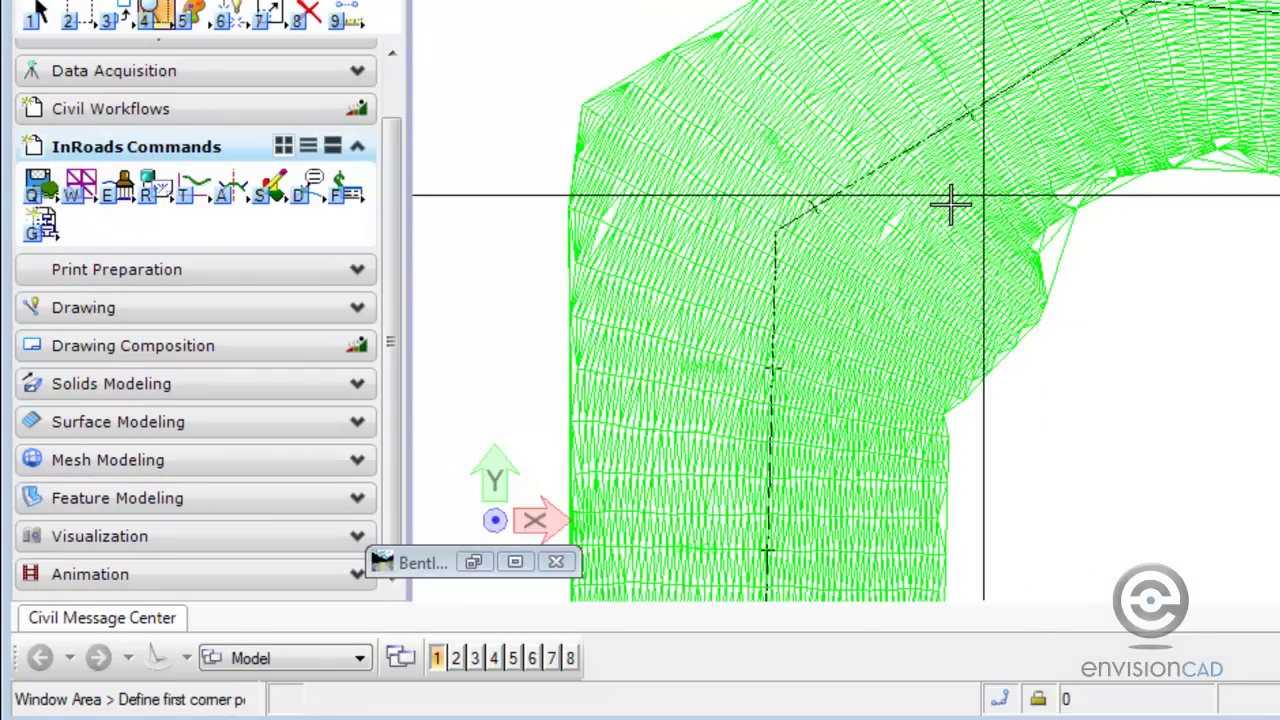
left_click(700, 305)
left_click(986, 181)
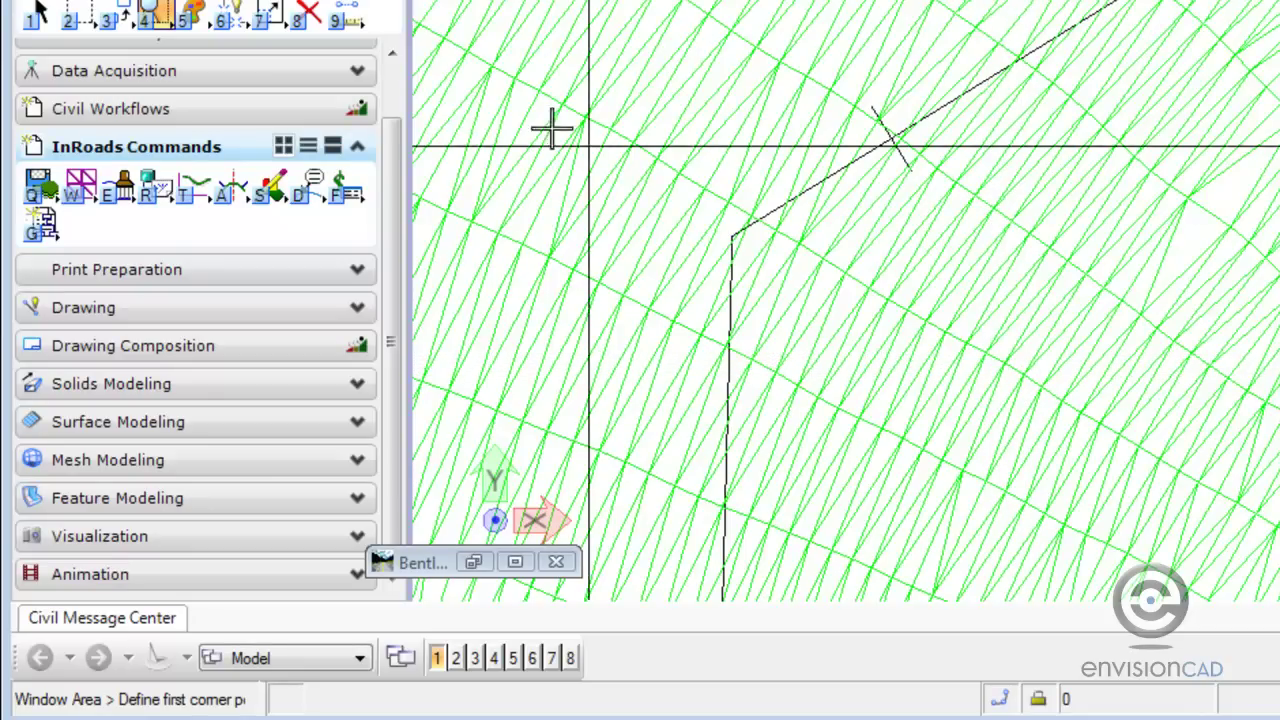
left_click(308, 14)
left_click(485, 117)
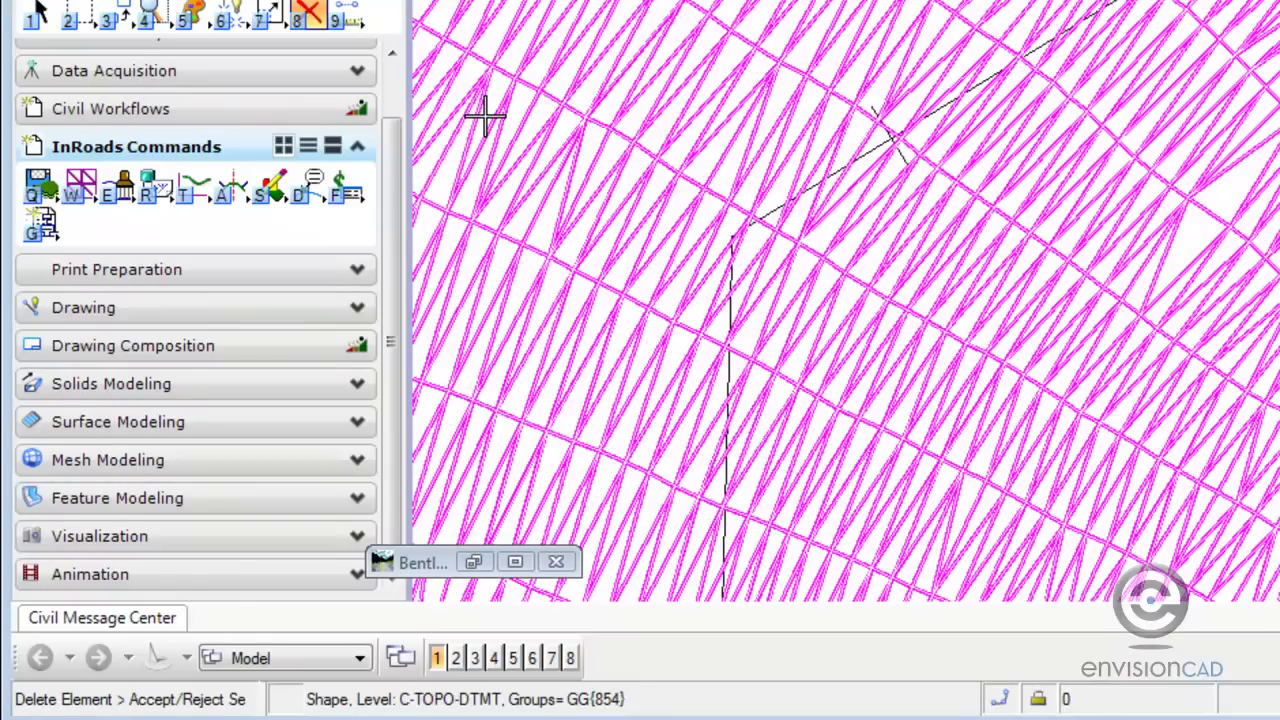
left_click(485, 117)
- Draw Existing Conditions contours at a 2.0 interval and pan across the contoured surface
left_click(94, 204)
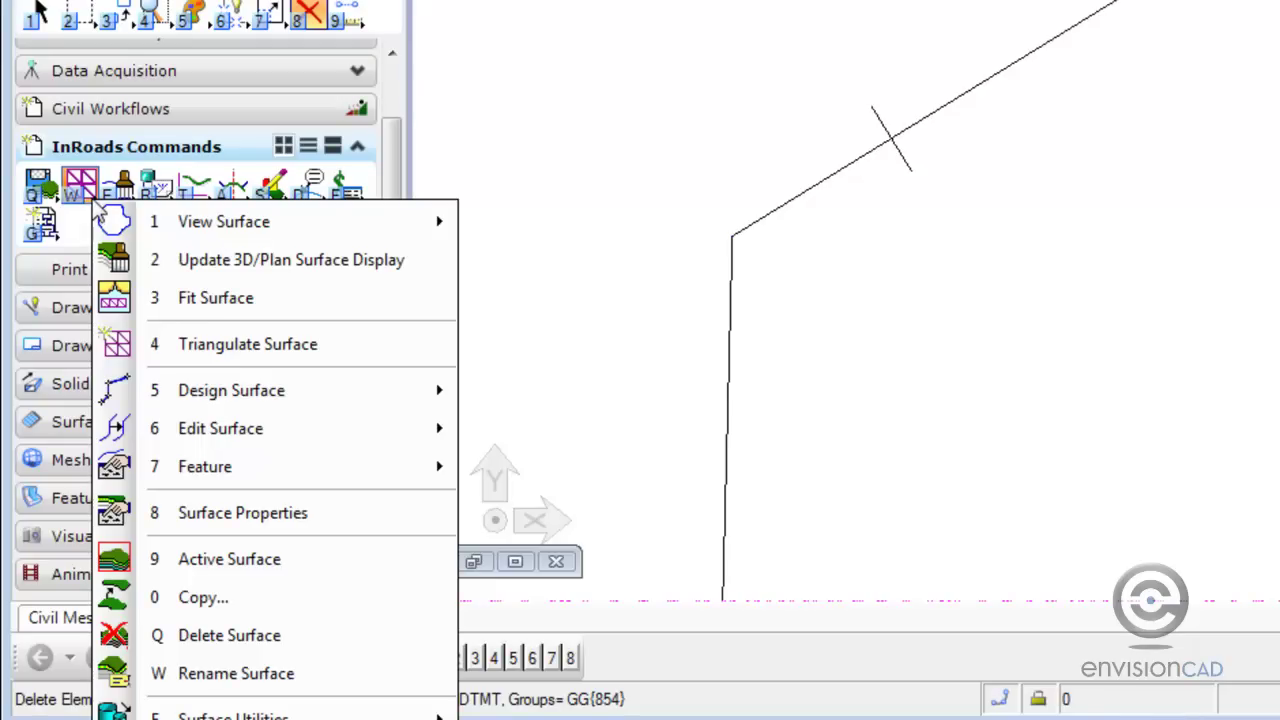
mouse_move(150, 222)
left_click(577, 255)
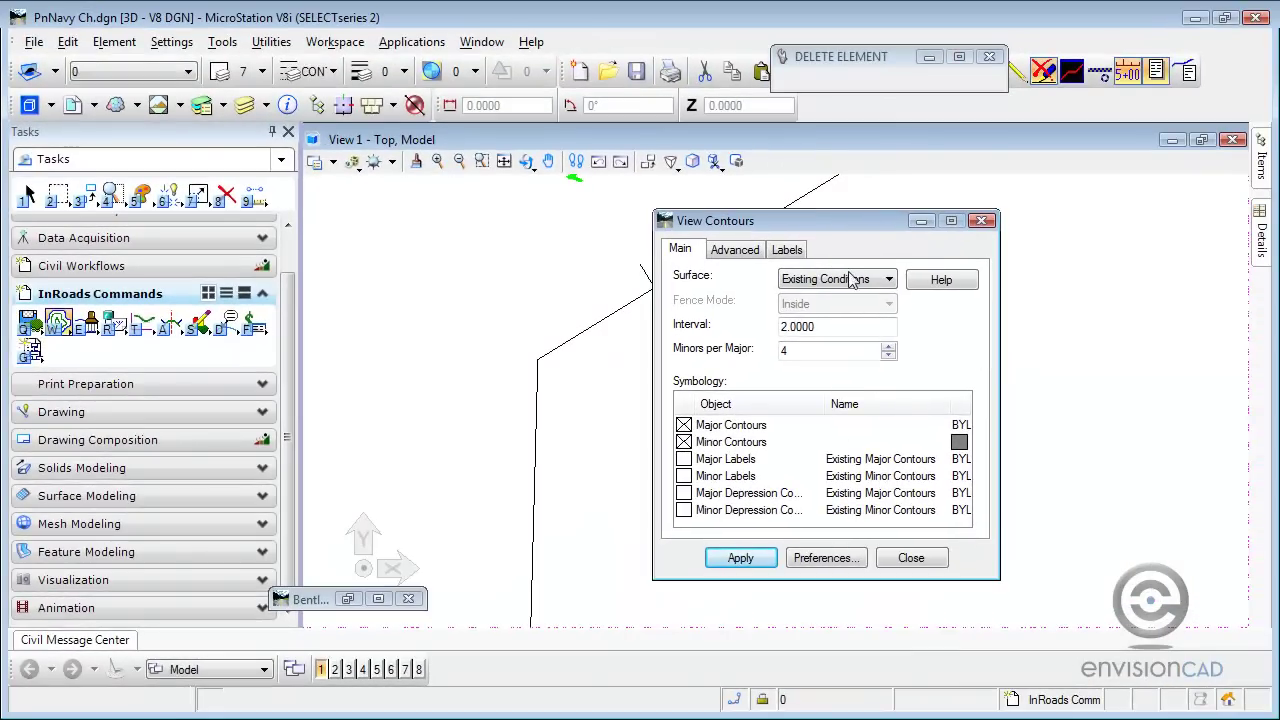
left_click(850, 280)
left_click(880, 311)
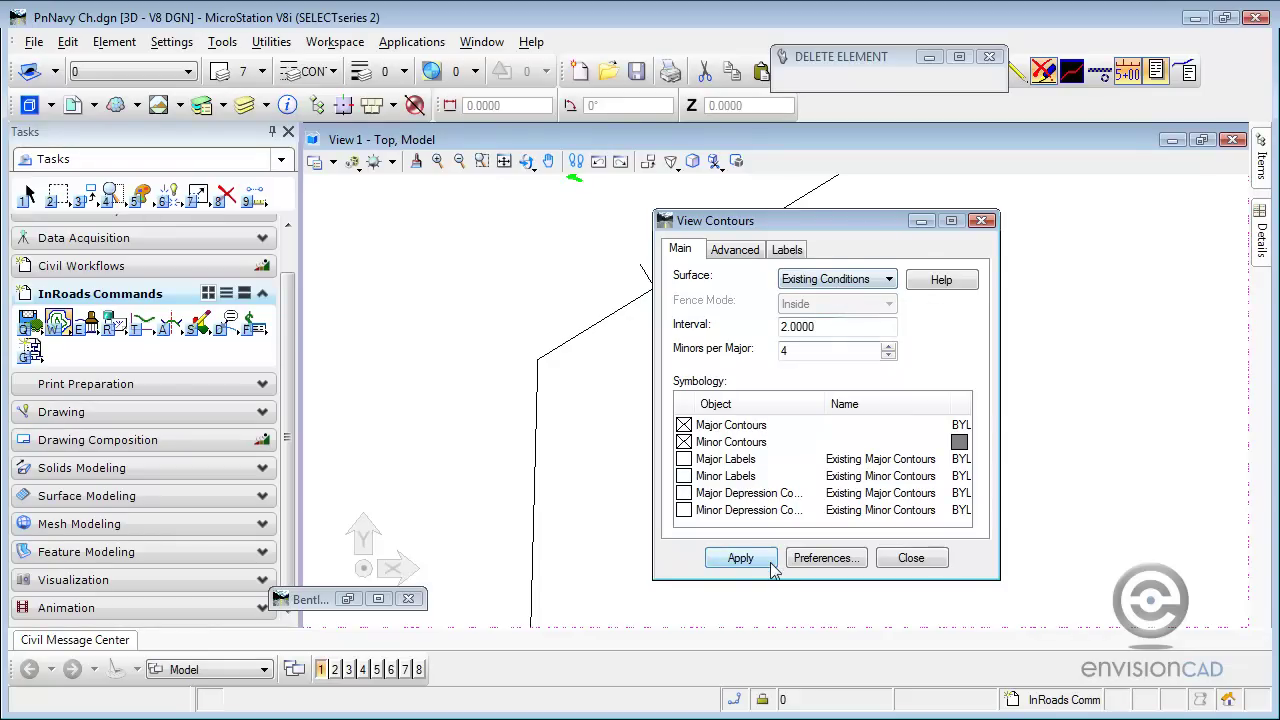
left_click(772, 567)
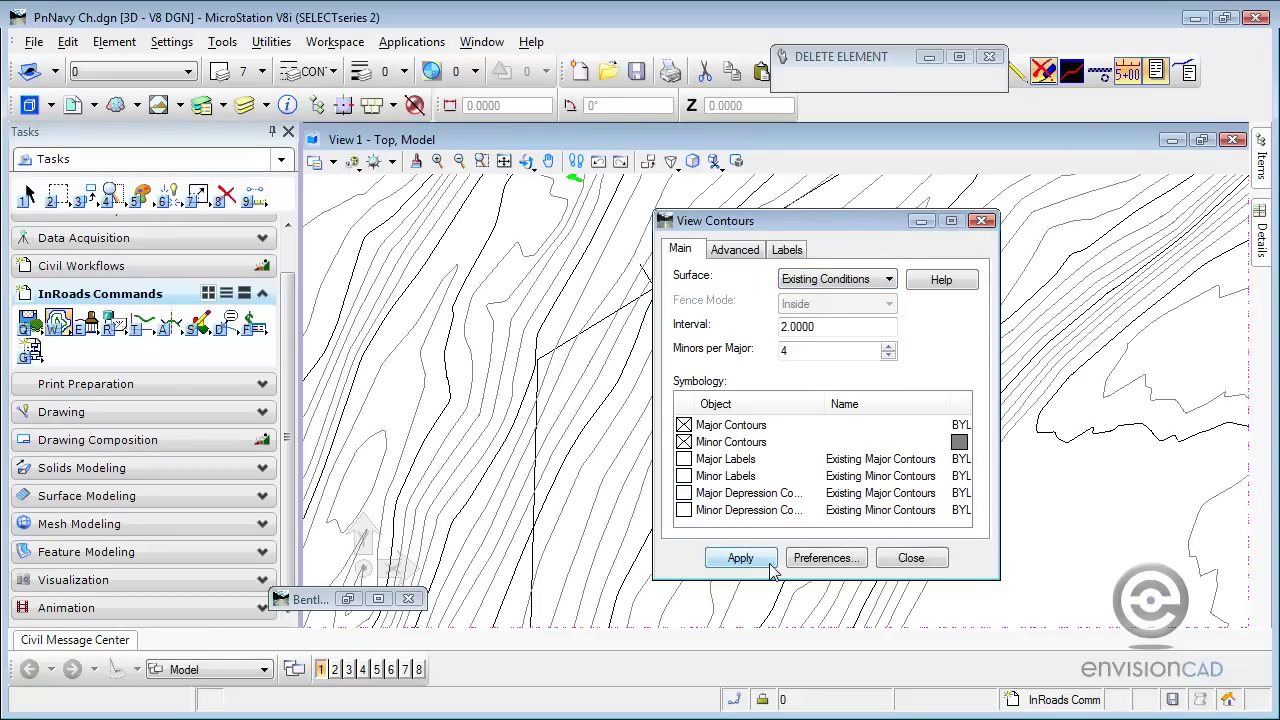
left_click(886, 560)
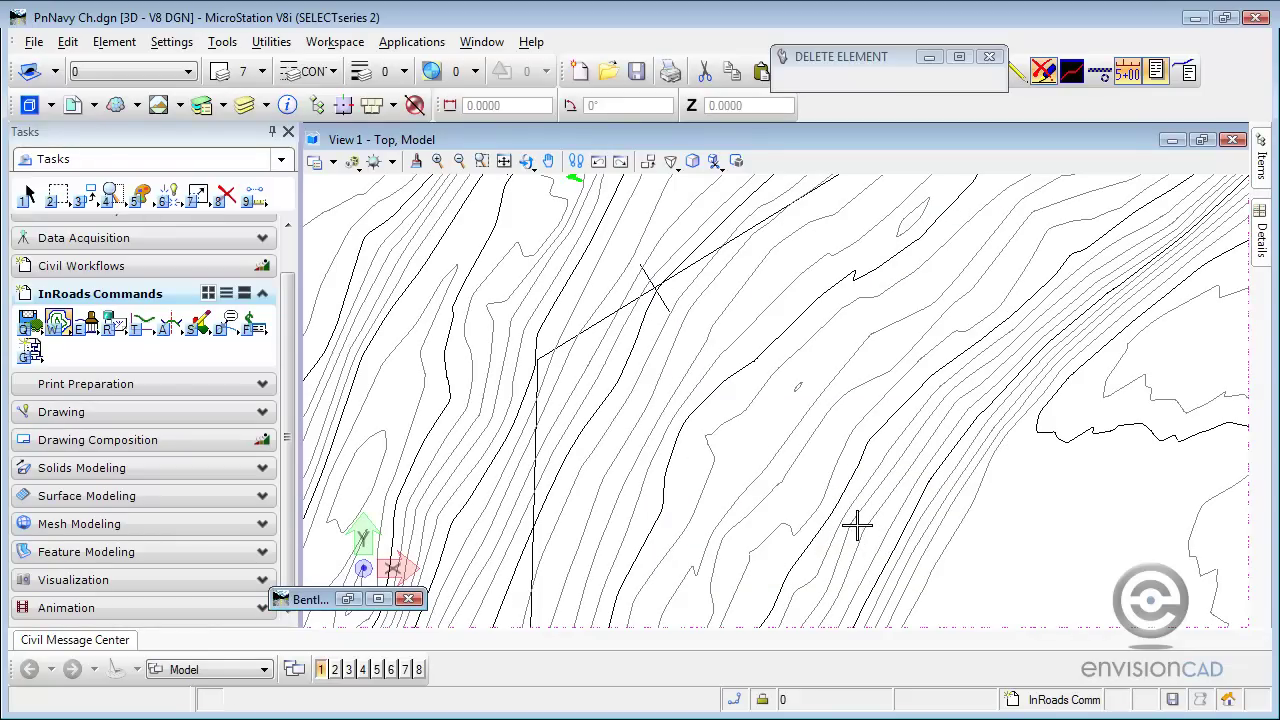
scroll(848, 516, "down", 3)
middle_click_drag(822, 512, 766, 389)
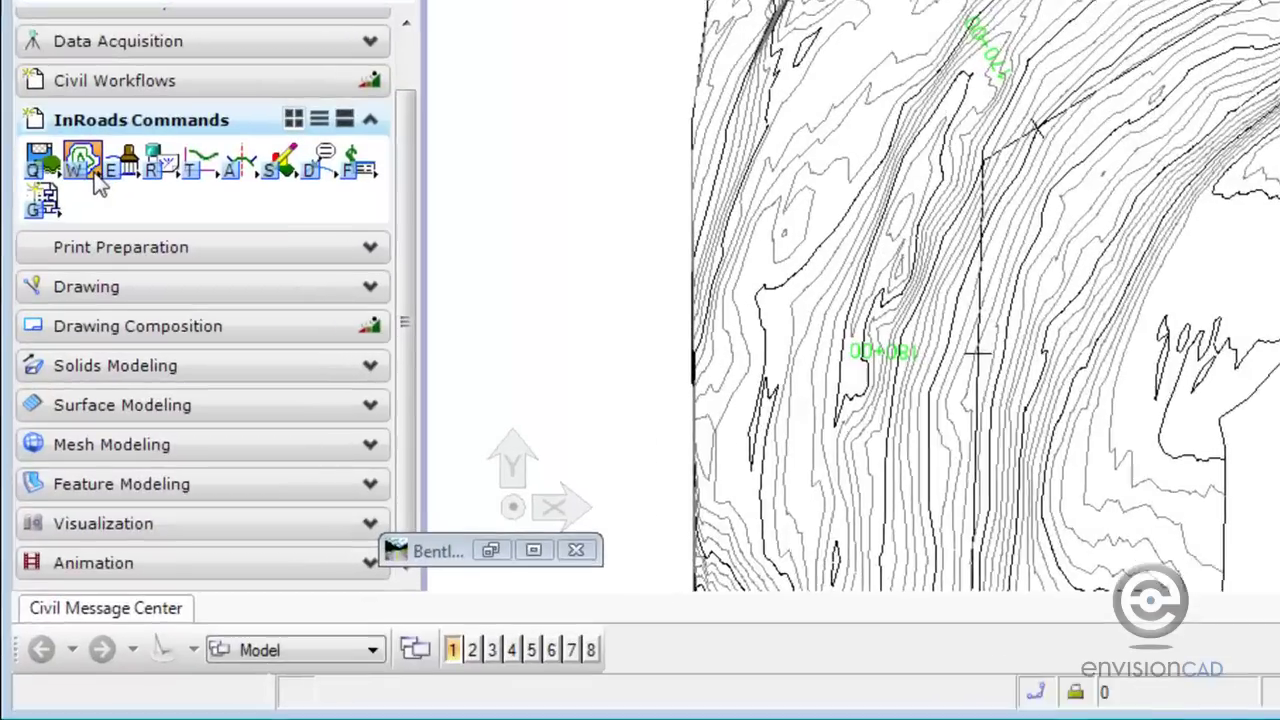
- In Thin Surface, append '_thinned' to the destination surface name and select the Boundary feature
left_click(60, 333)
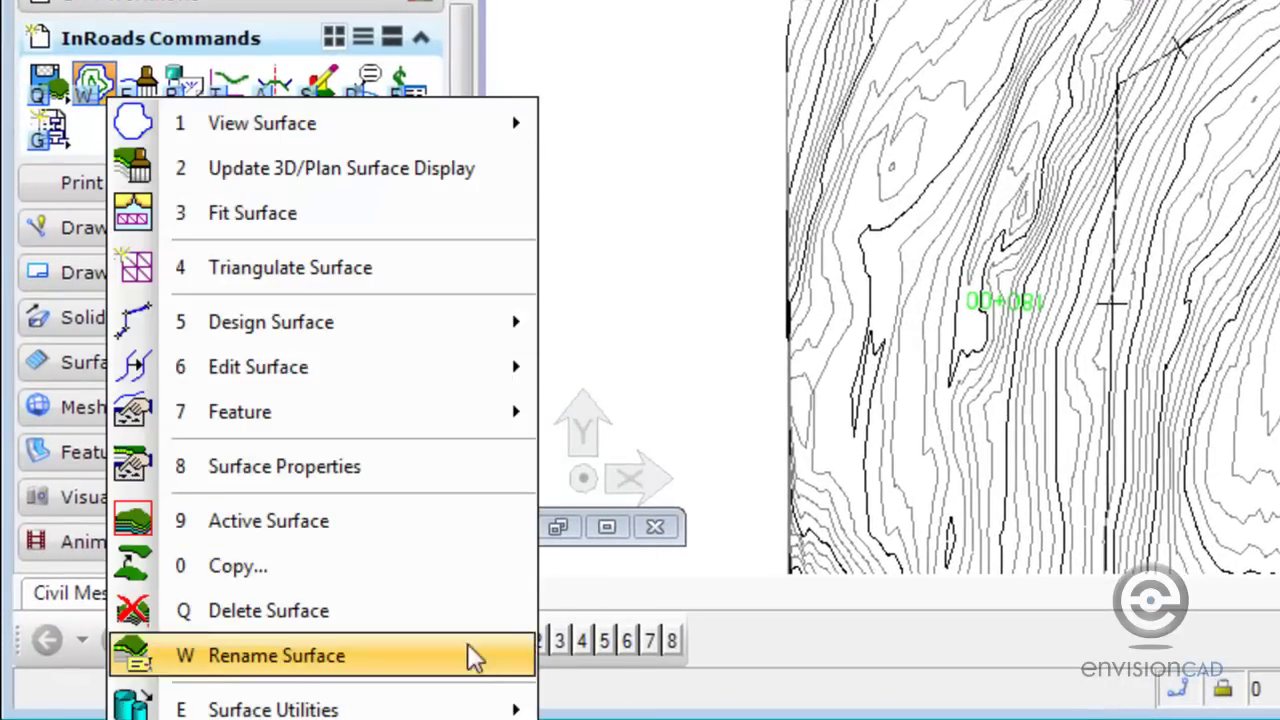
mouse_move(500, 708)
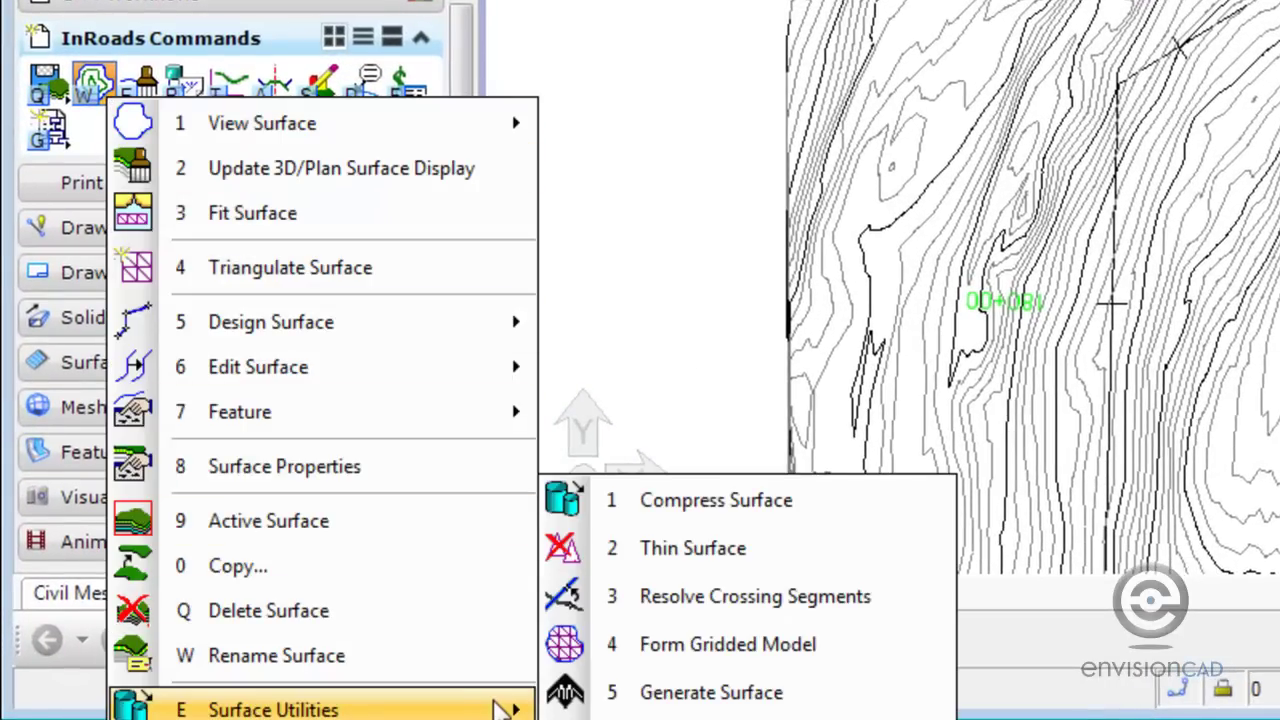
left_click(765, 550)
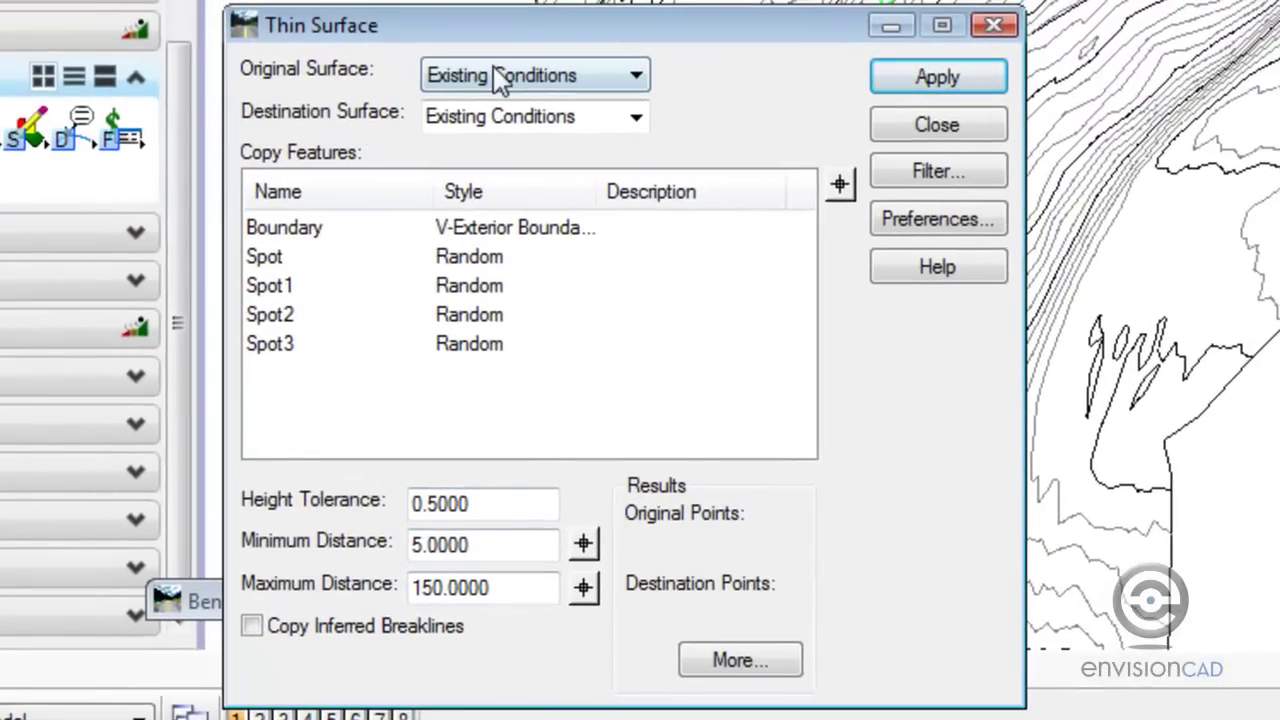
left_click(591, 115)
left_click(590, 116)
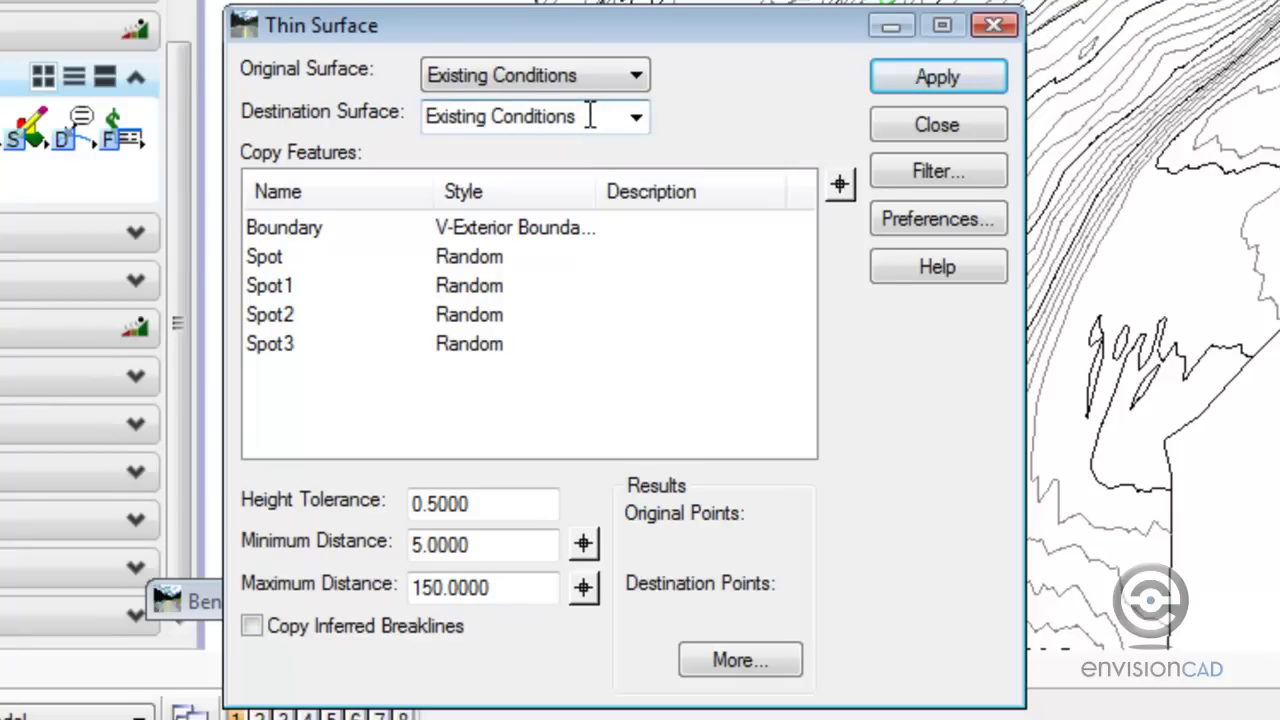
type("_thinned")
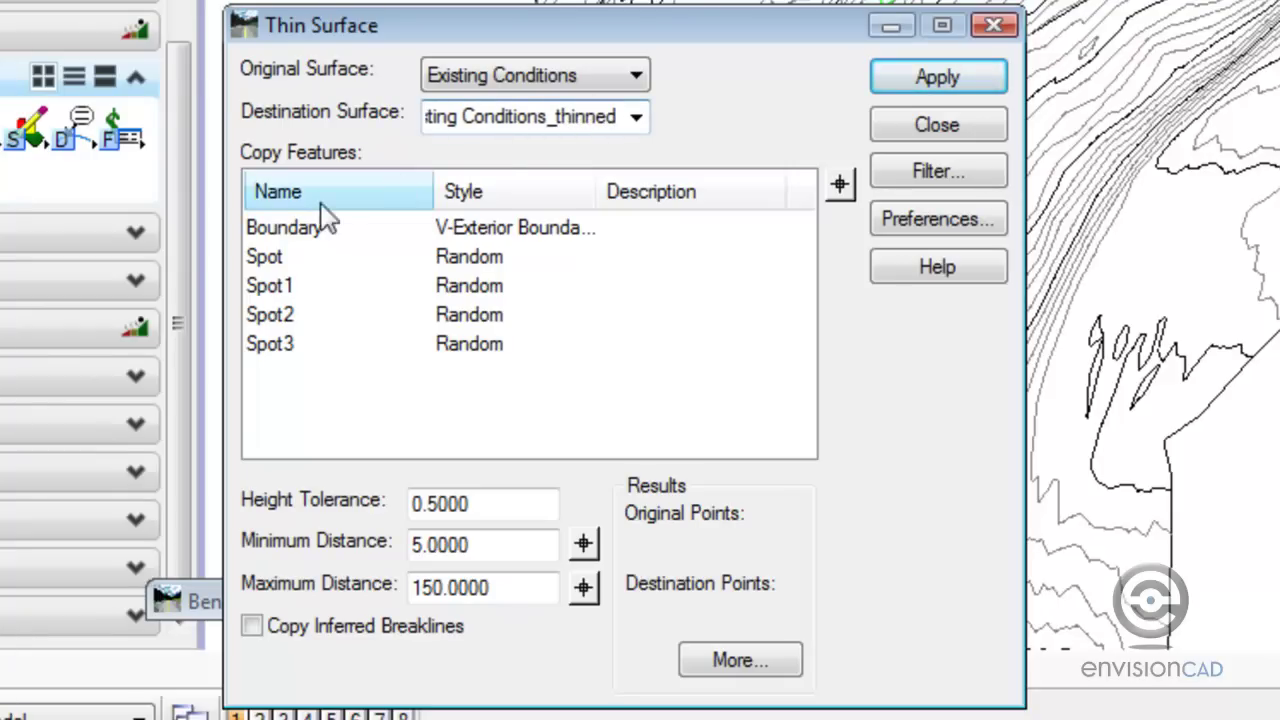
left_click(309, 227)
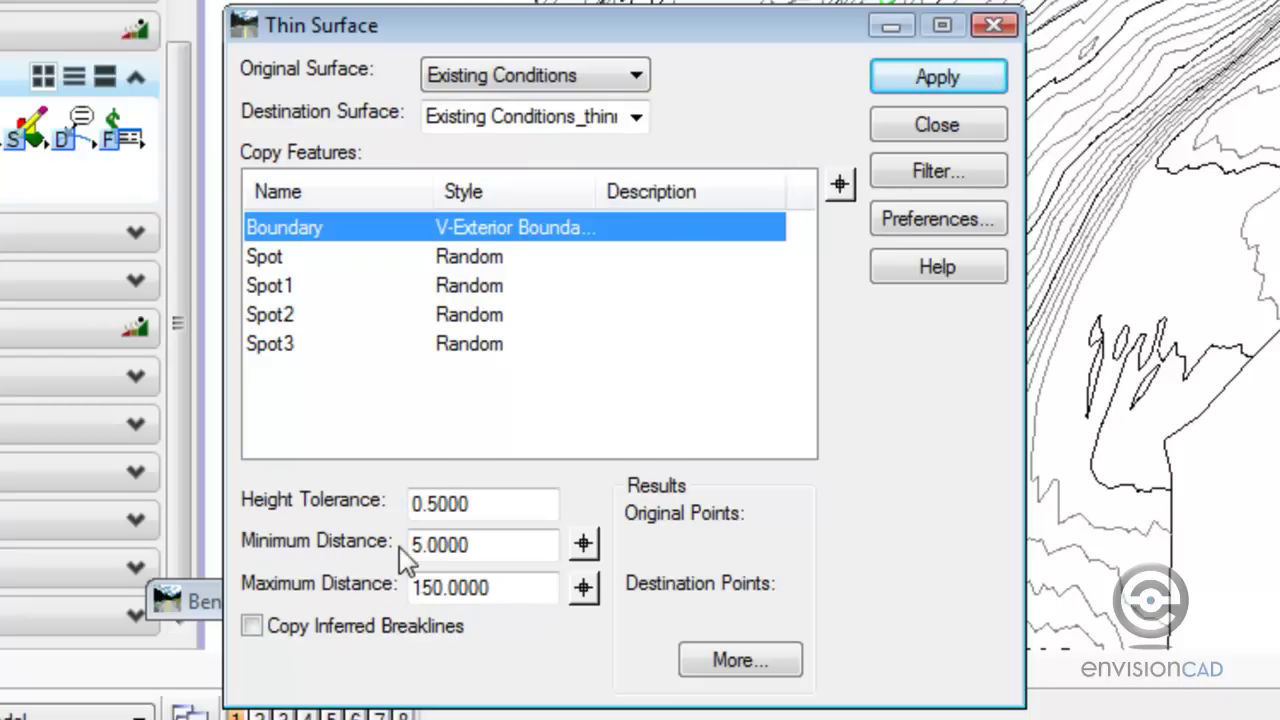
- Keep height tolerance 0.5, set minimum distance to 10, and leave maximum distance at 150
left_click(478, 506)
left_click_drag(478, 506, 428, 507)
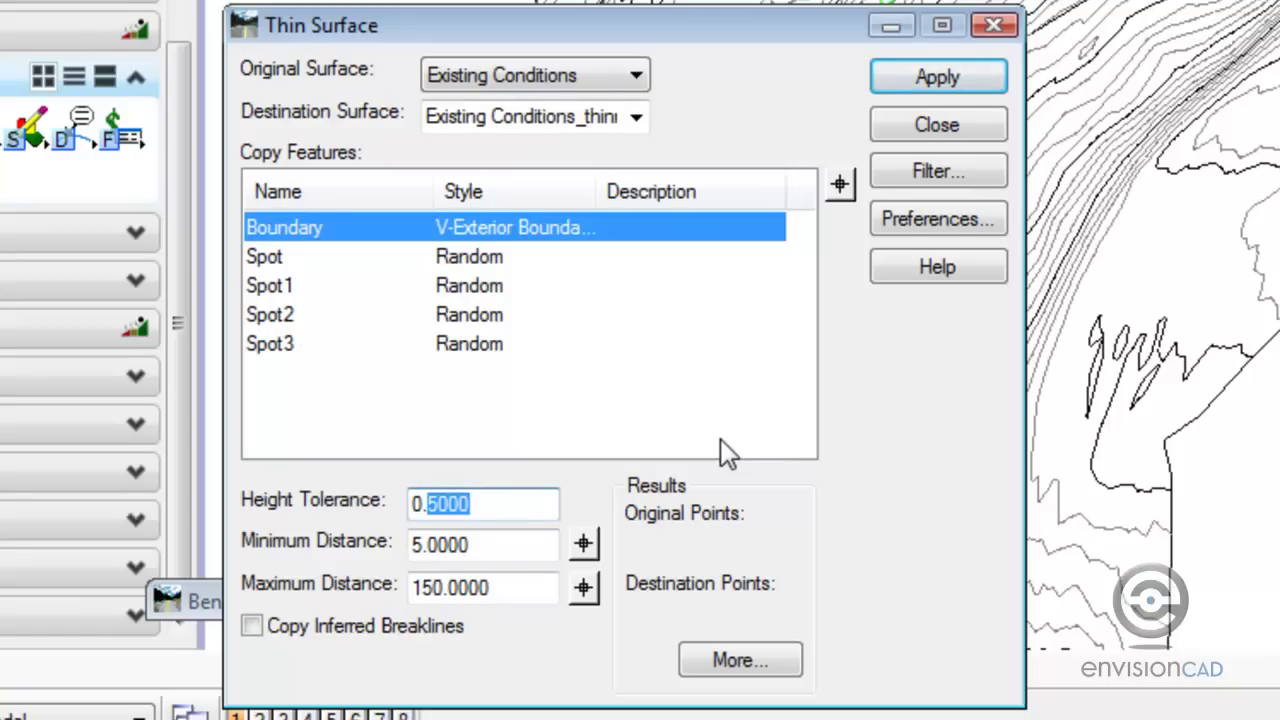
left_click(491, 503)
left_click(419, 543)
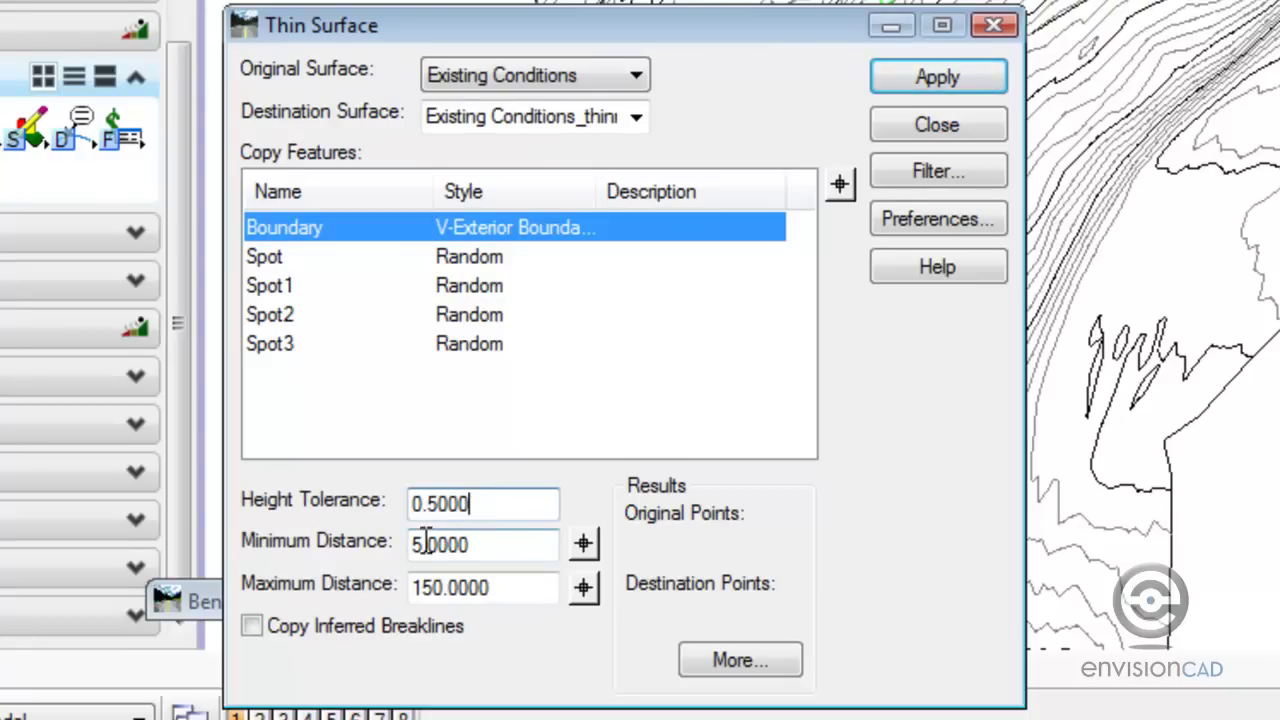
key("BackSpace")
type("10")
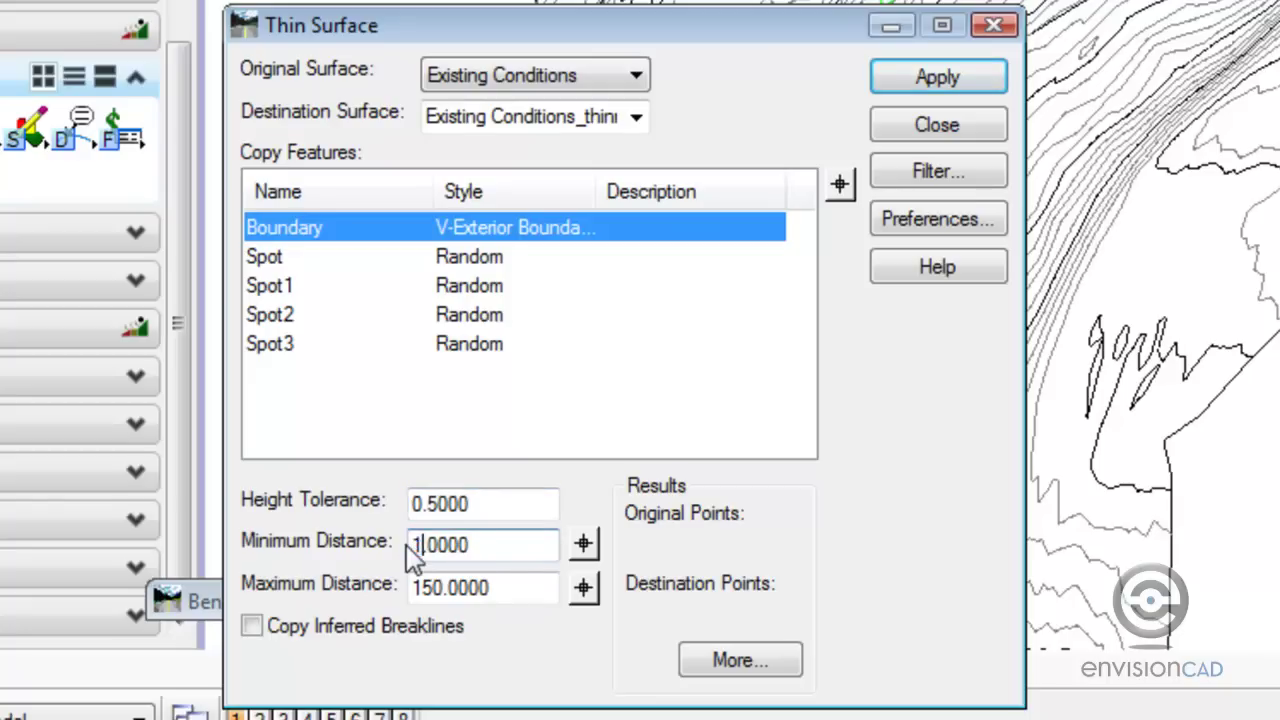
key("Tab")
left_click(510, 543)
left_click(511, 584)
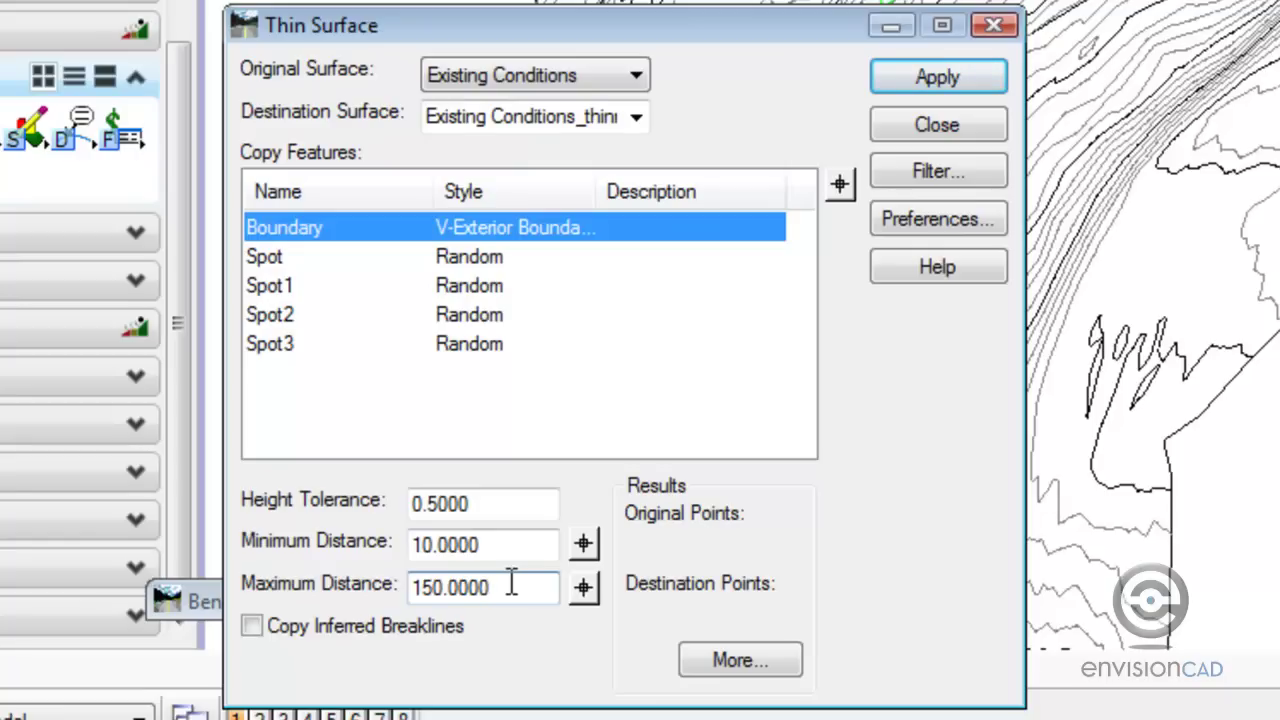
- Run the thinning, accepting emptying and re-triangulation, reducing 10889 points to 7773
left_click(928, 88)
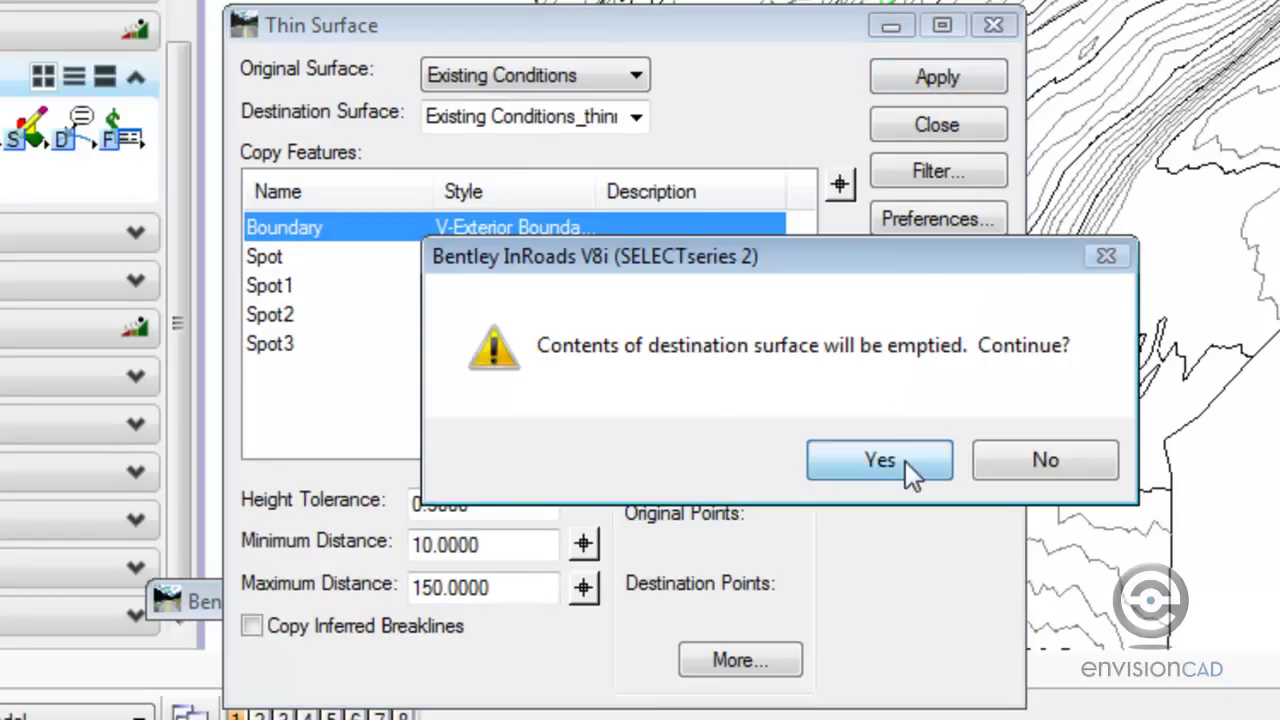
left_click(905, 461)
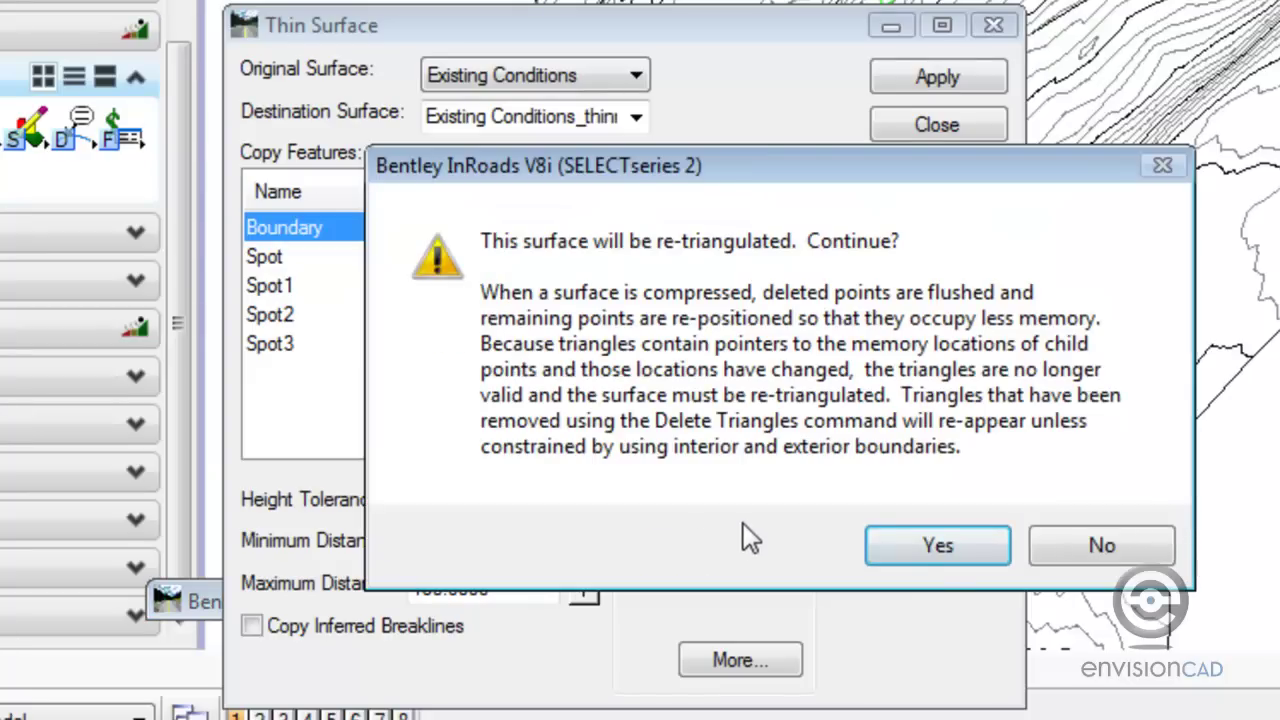
left_click(929, 545)
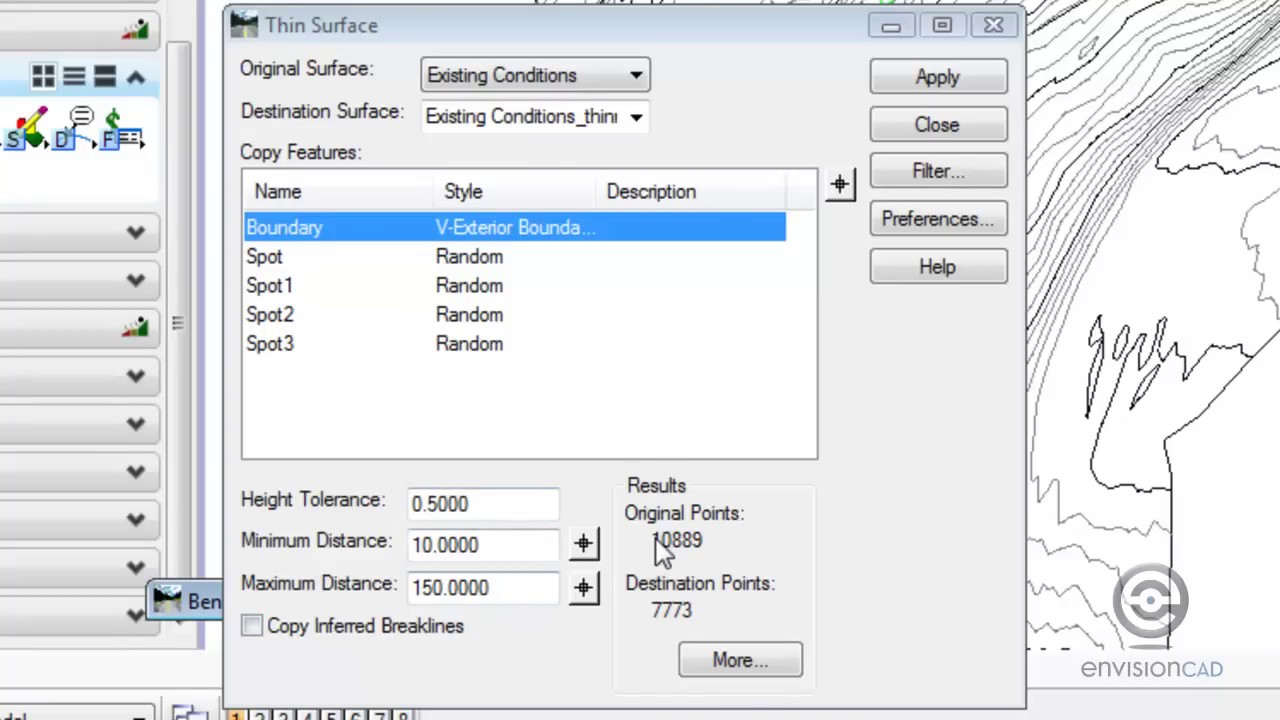
- Contour Existing Conditions_thinned with the Proposed preference, overlaying blue and cyan contours on the originals
left_click(948, 140)
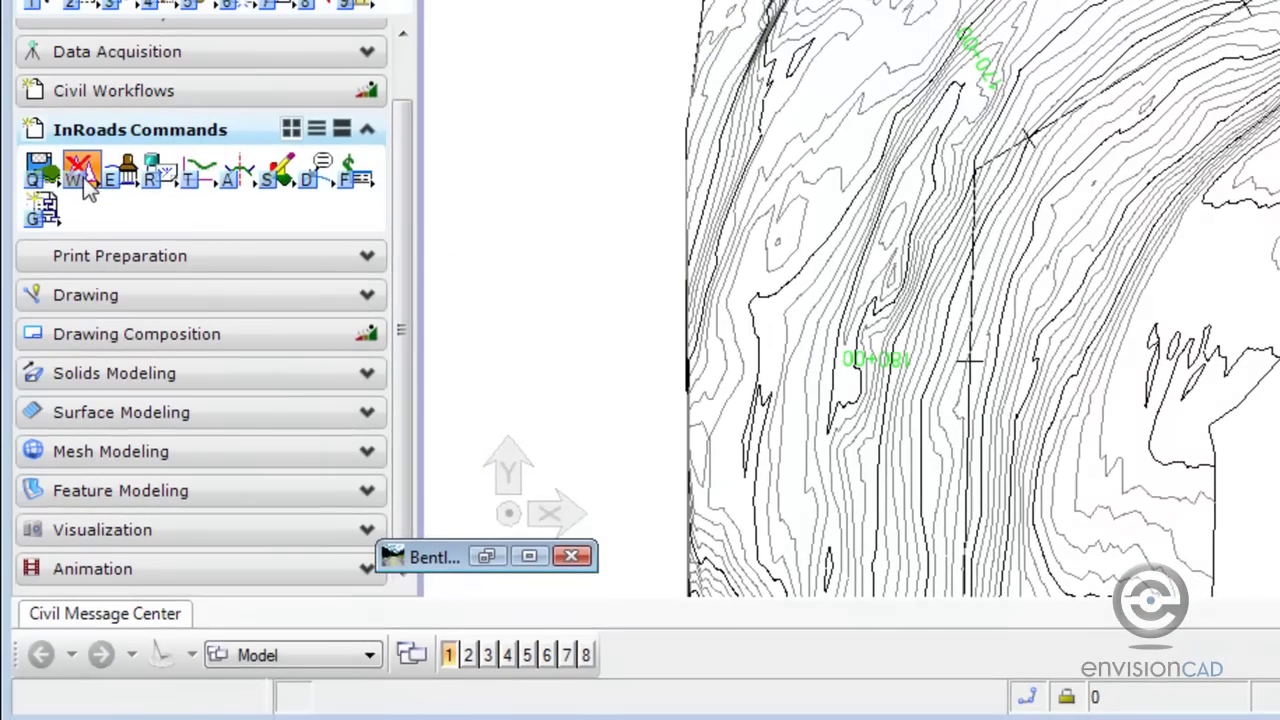
left_click(80, 168)
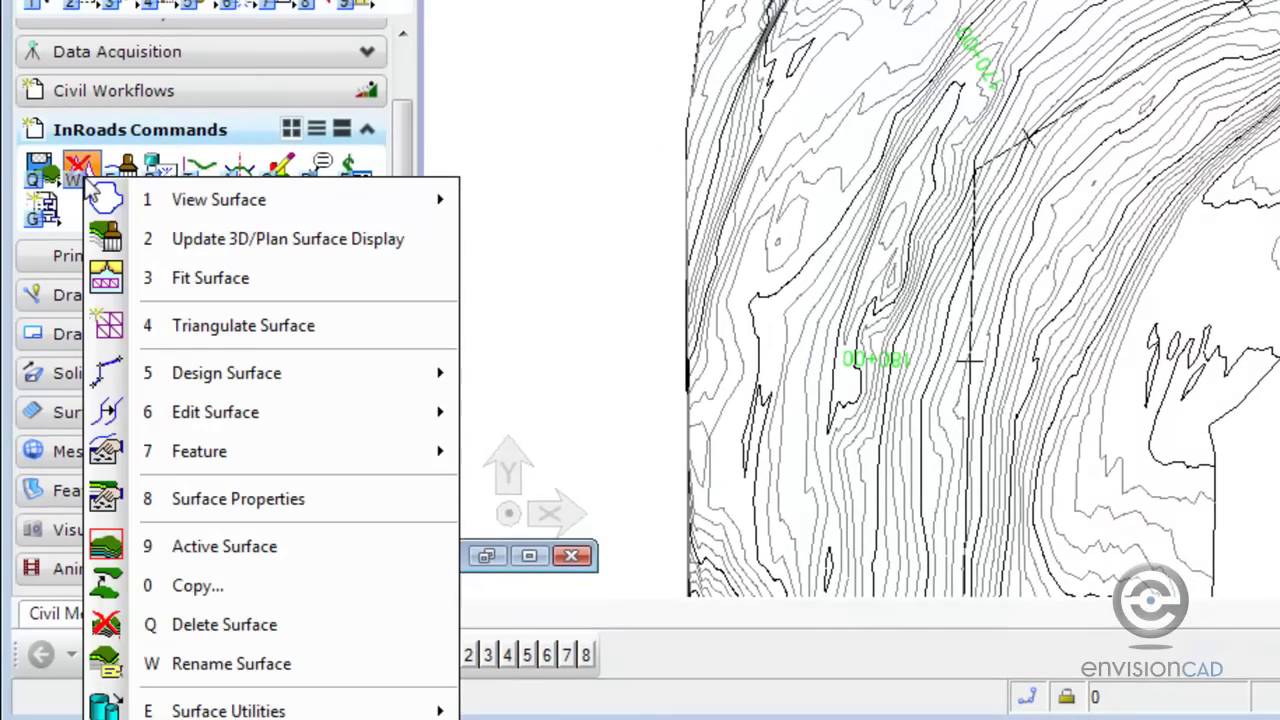
mouse_move(214, 200)
left_click(532, 240)
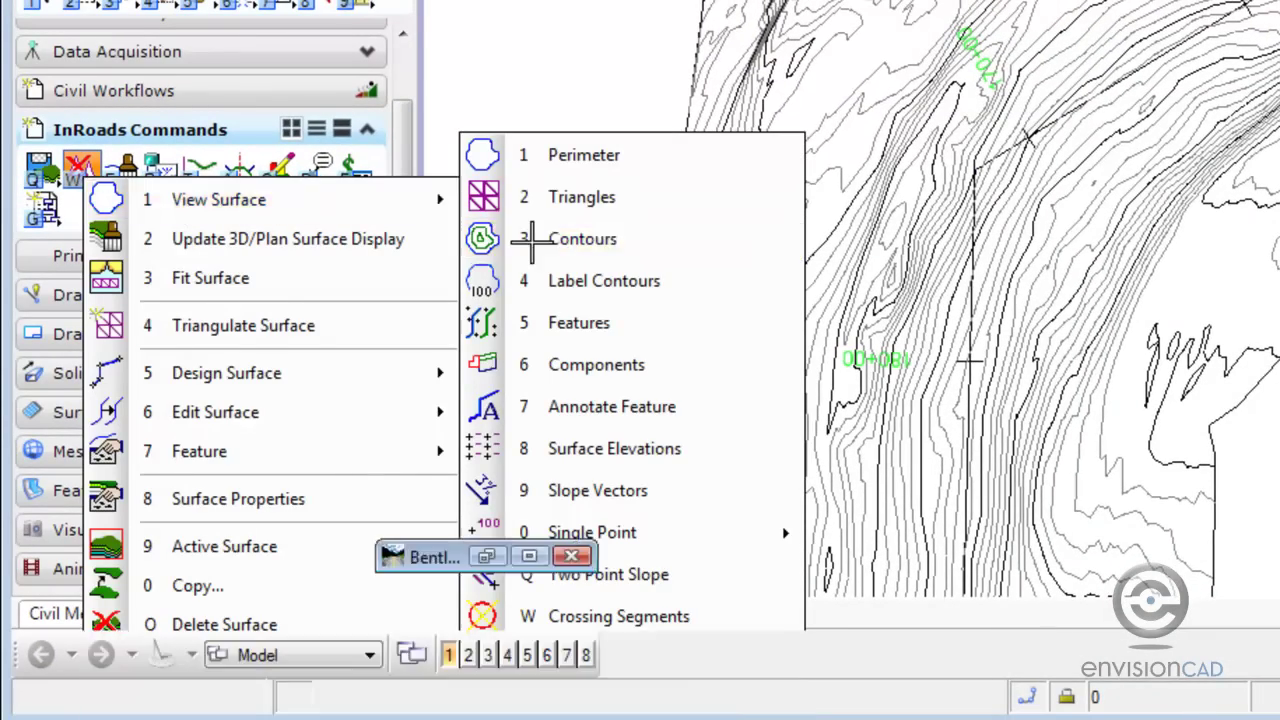
left_click(836, 282)
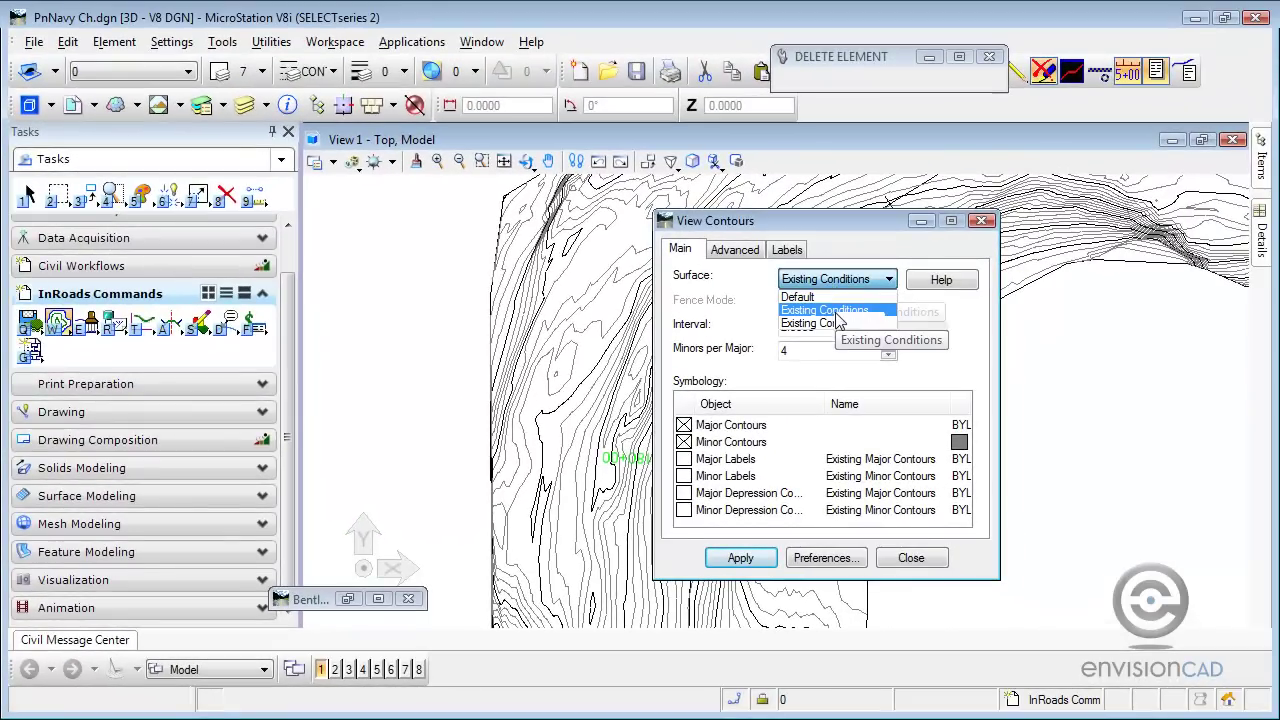
left_click(830, 323)
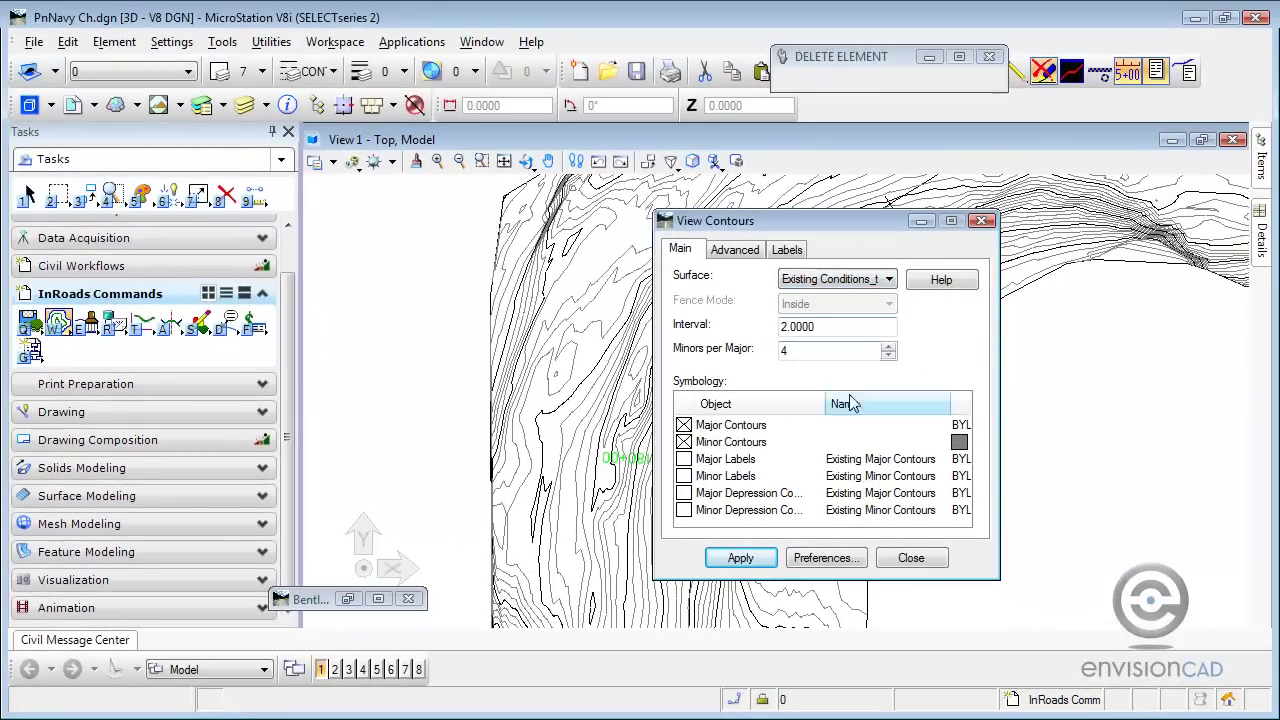
left_click(824, 558)
double_click(538, 329)
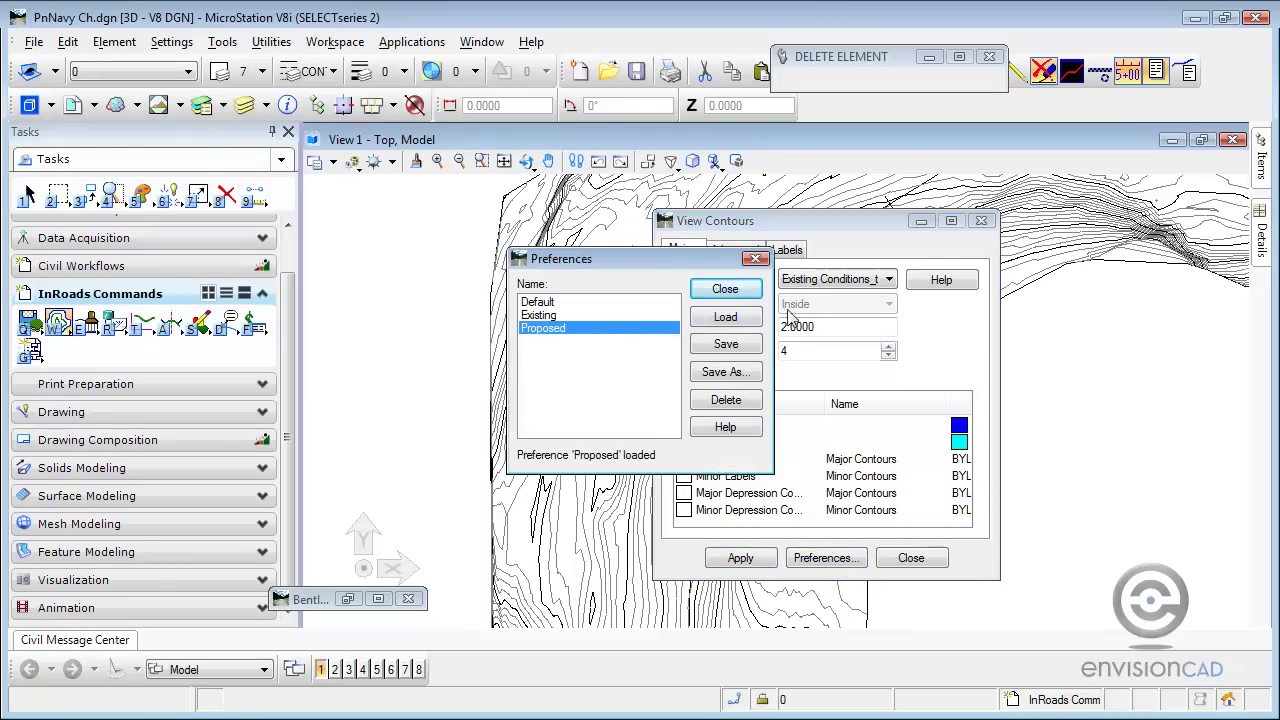
left_click(725, 288)
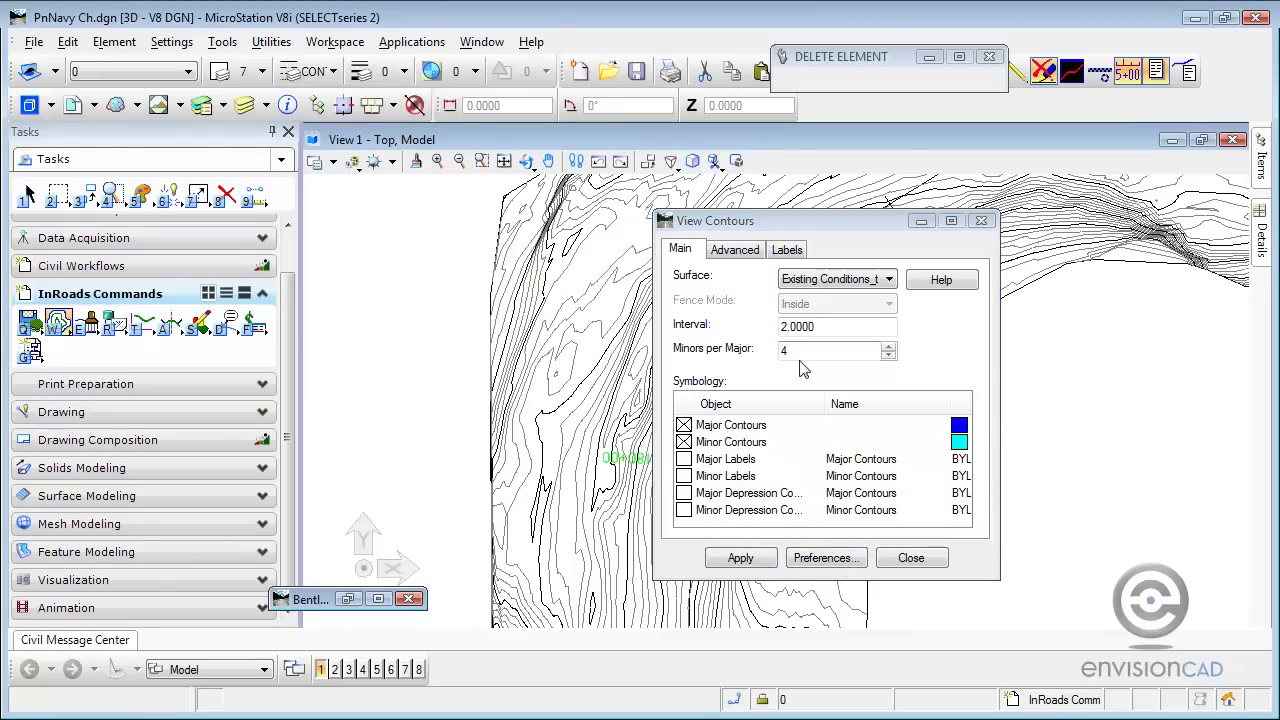
left_click(740, 560)
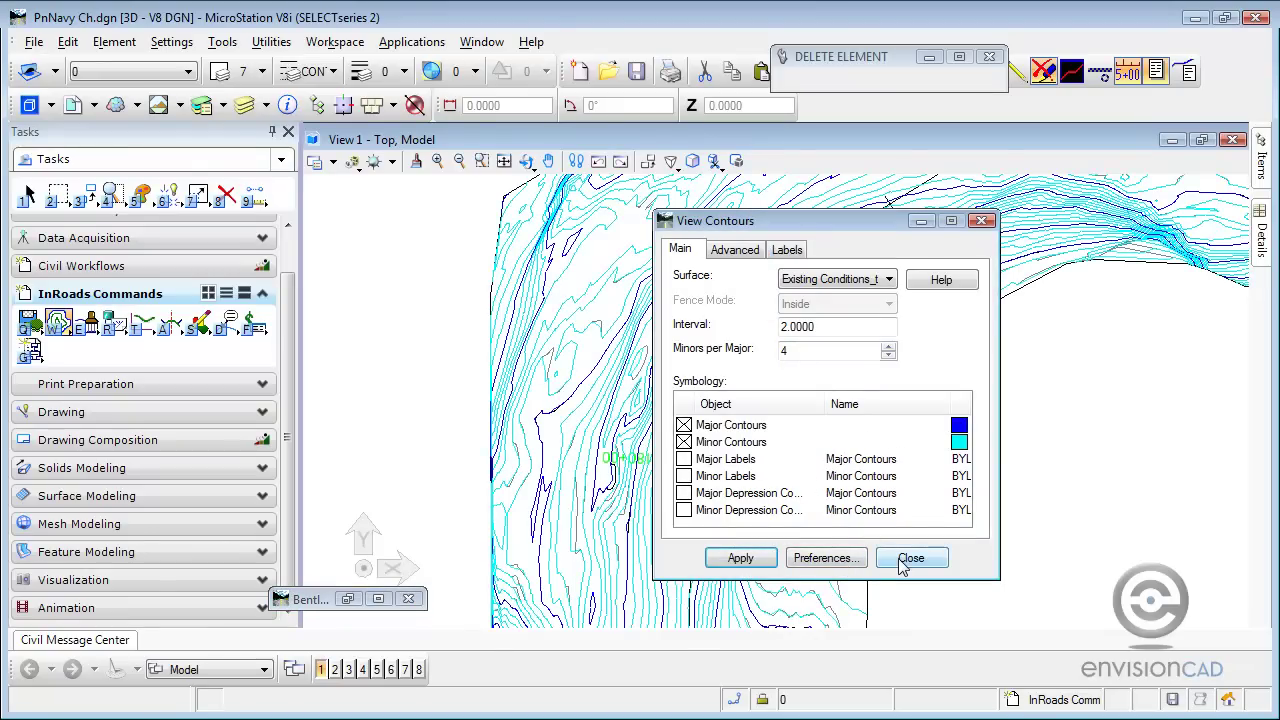
left_click(910, 558)
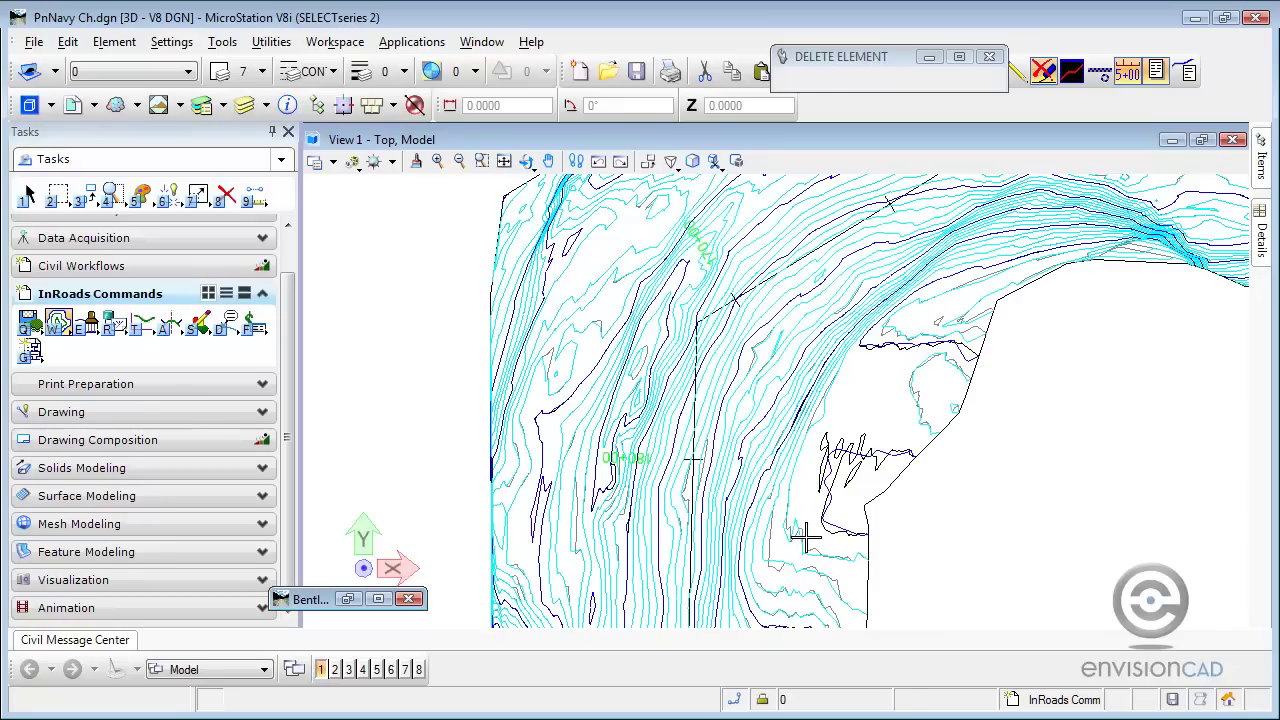
- Delete the stray V-TOPO-MAJR original contour line string at the surface's right-hand boundary notch
middle_click_drag(805, 537, 743, 466)
scroll(745, 473, "up", 4)
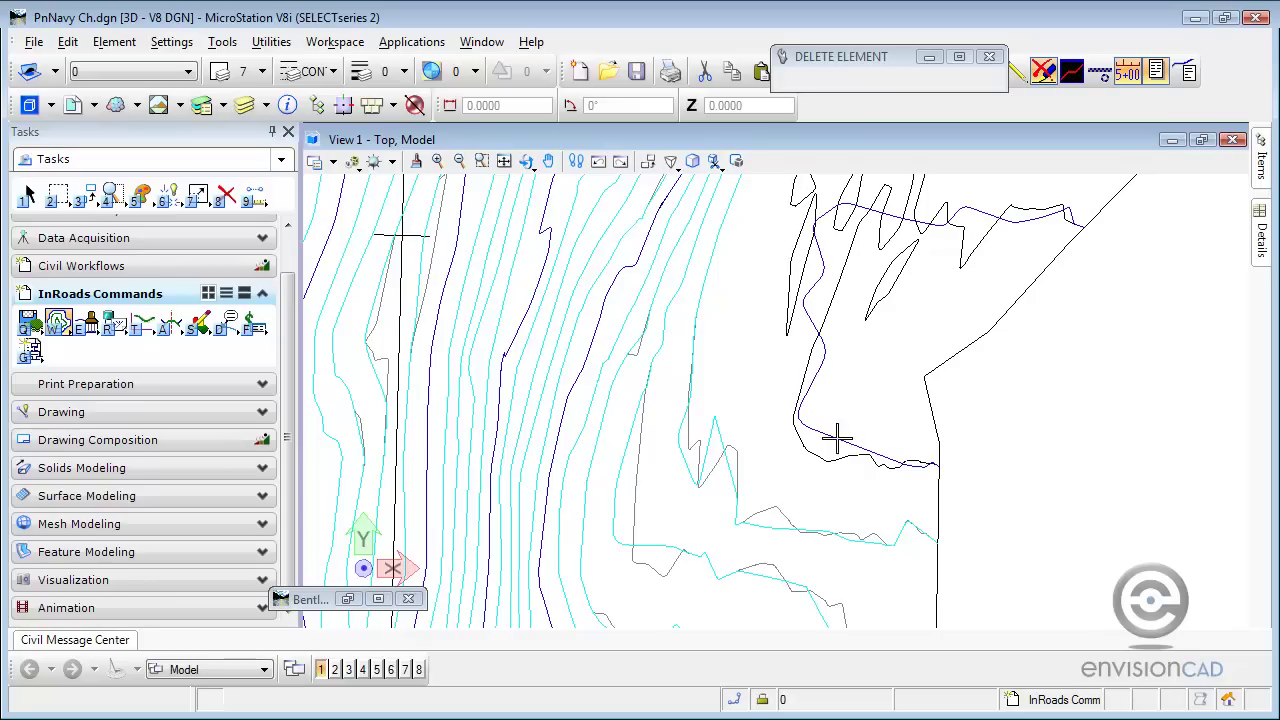
middle_click_drag(870, 356, 722, 432)
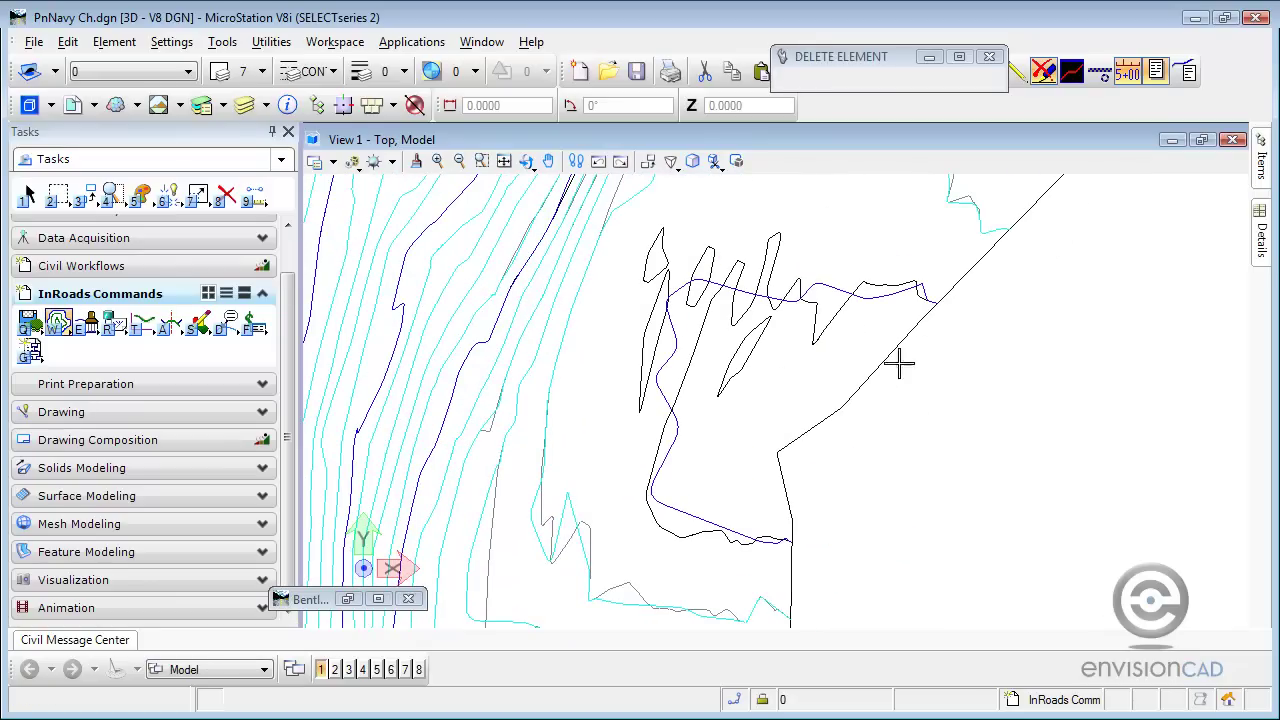
left_click(865, 285)
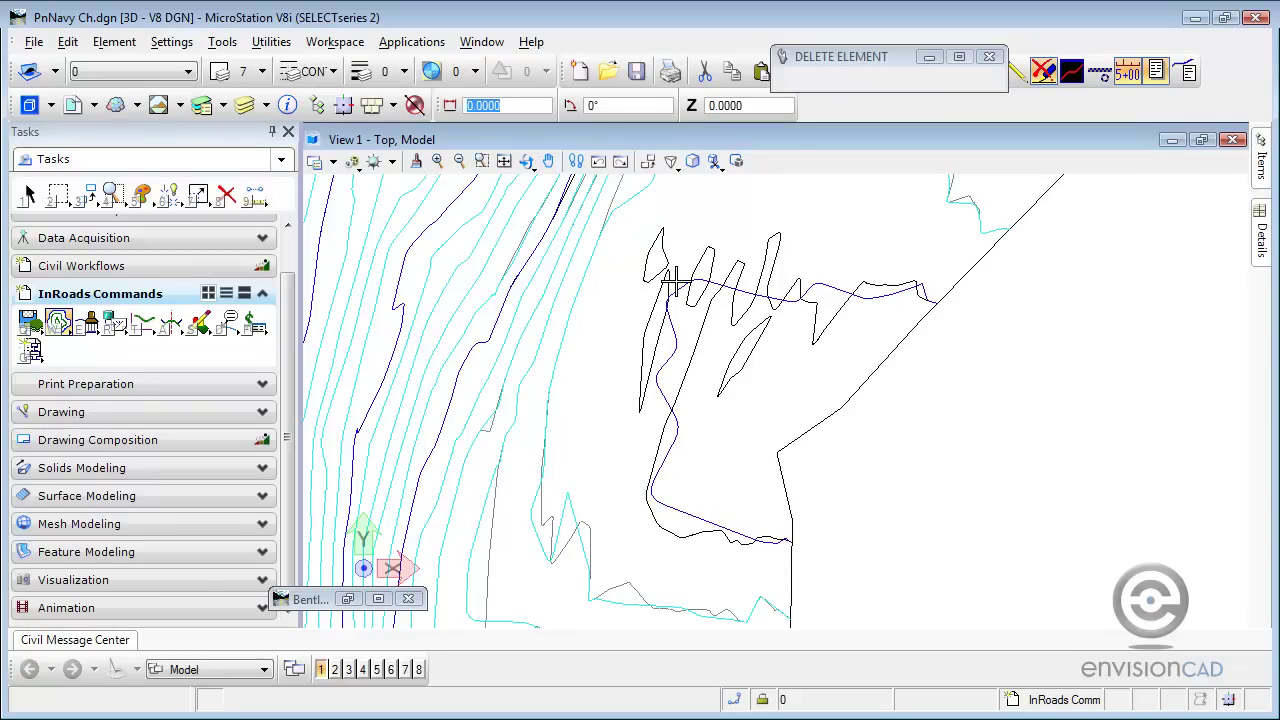
scroll(605, 330, "down", 3)
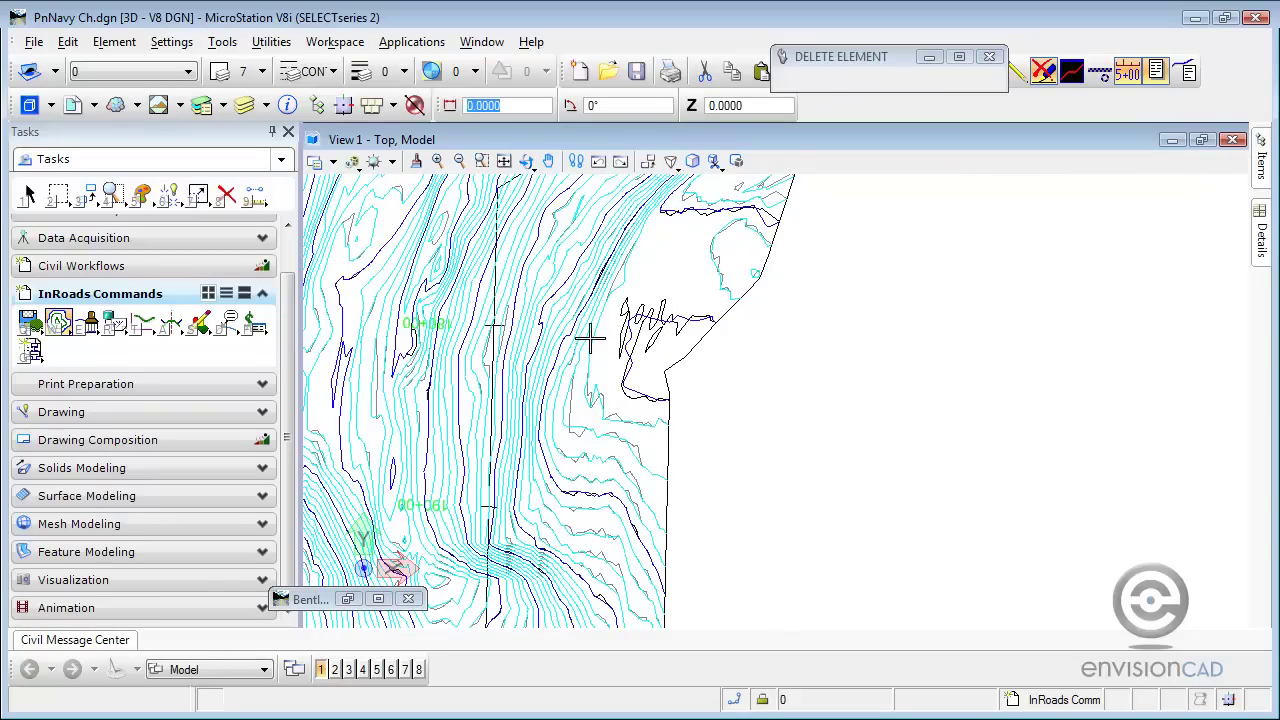
middle_click_drag(470, 390, 623, 317)
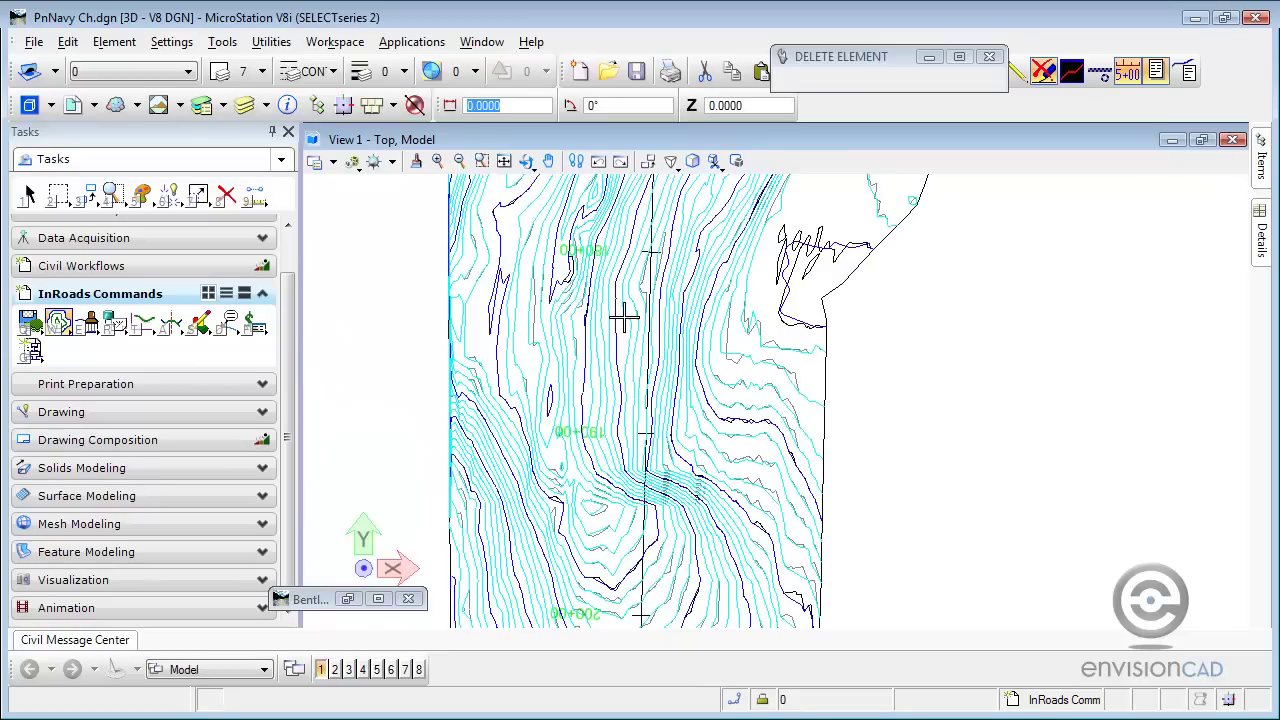